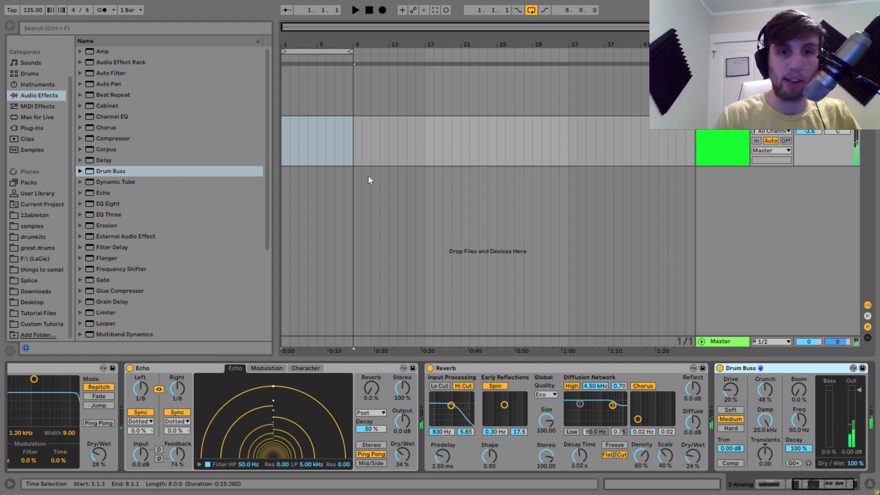
Step: Create an empty eight-bar MIDI clip on the green track, spanning bars 1 to 8
left_click_drag(344, 146, 276, 147)
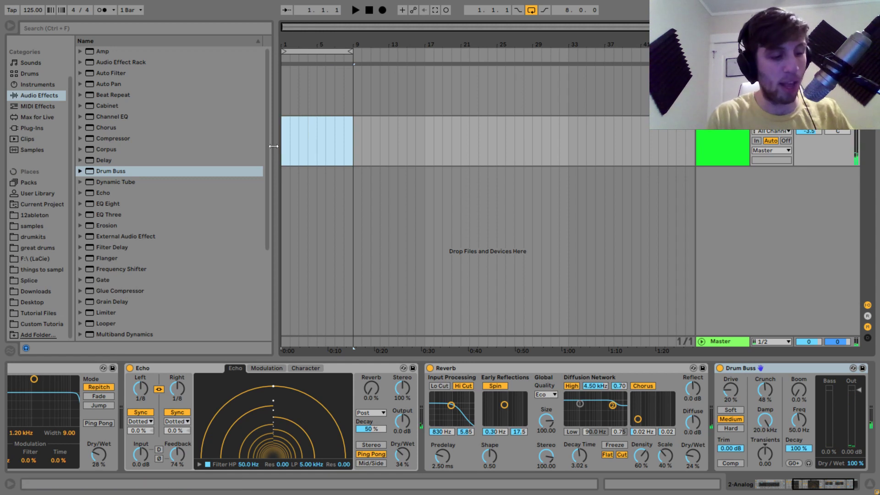
key("ctrl+shift+m")
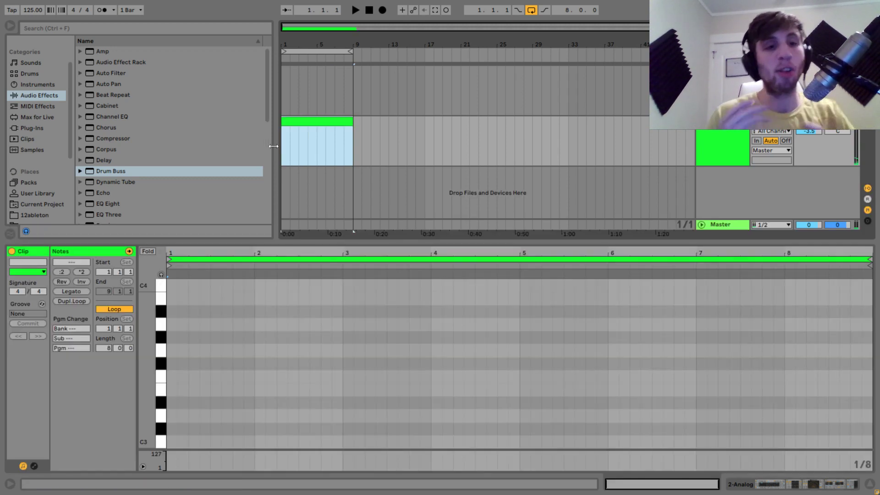
left_click_drag(148, 349, 145, 352)
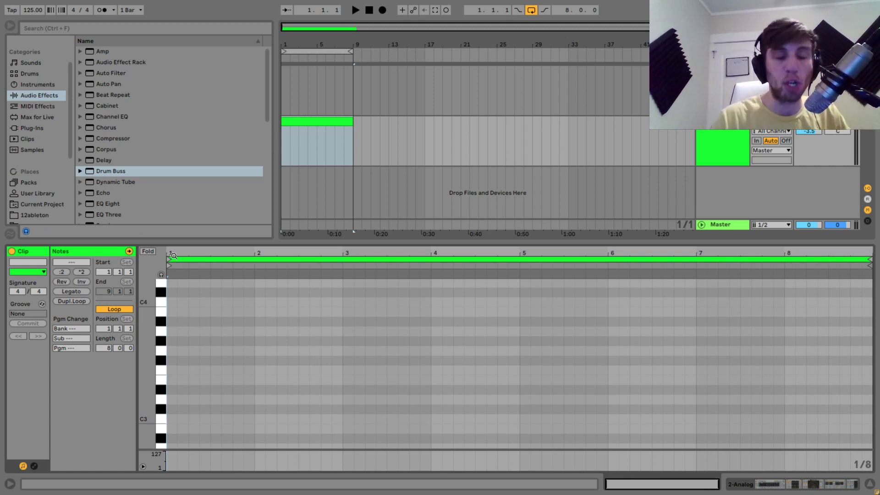
mouse_move(173, 256)
left_mouse_down()
mouse_move(169, 266)
mouse_move(166, 258)
left_mouse_up()
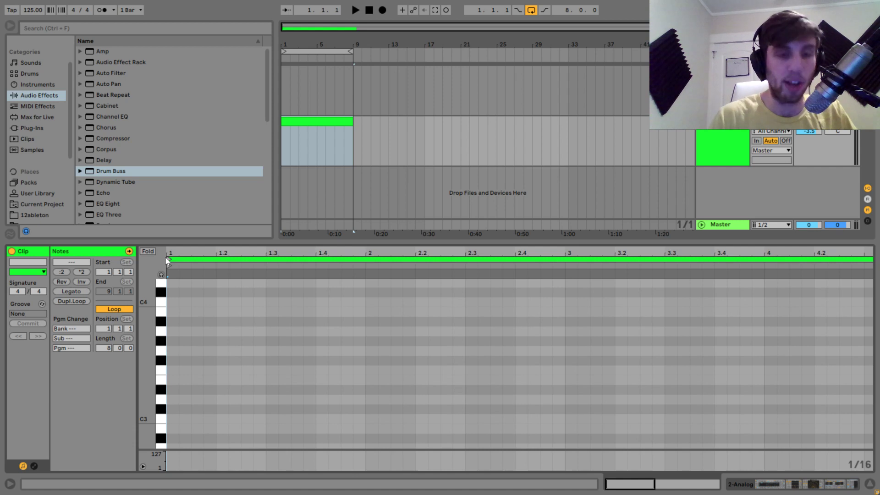
Step: Add sixteenth notes F3 at 1.1.1, G#3 at 1.1.4, C4 at 1.2.2 and C#4 at 1.3.1 to the clip
left_click(172, 369)
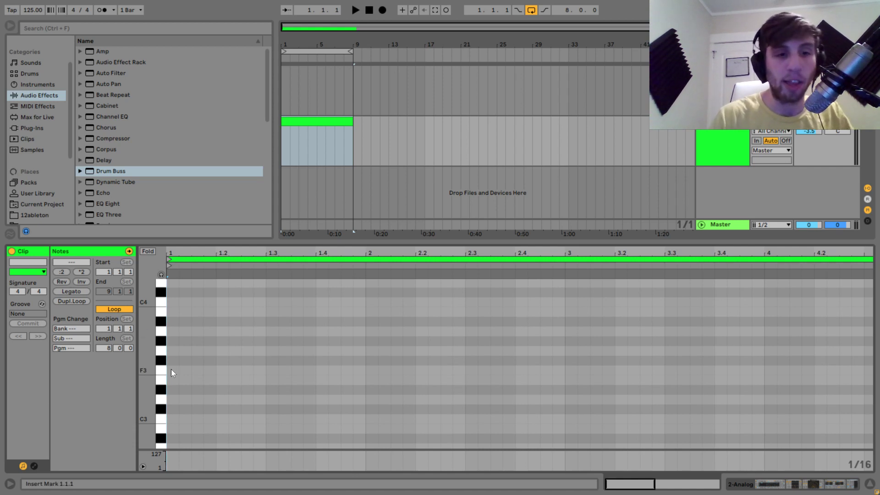
double_click(171, 370)
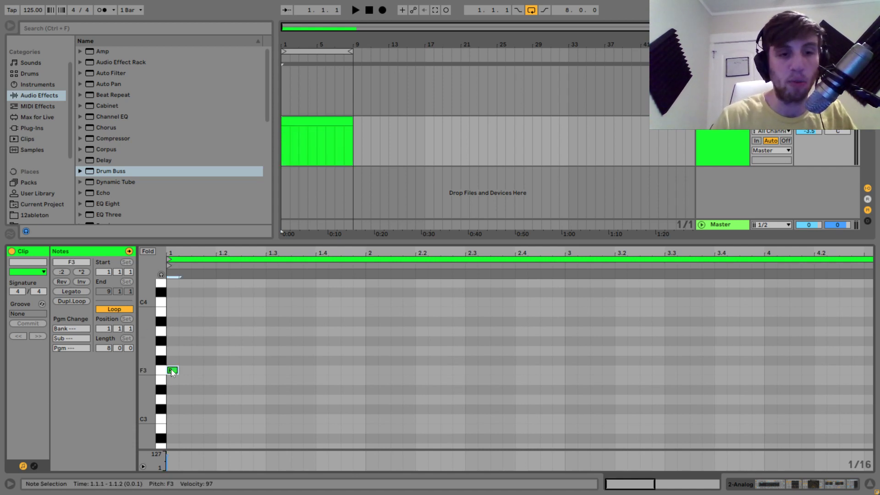
double_click(208, 341)
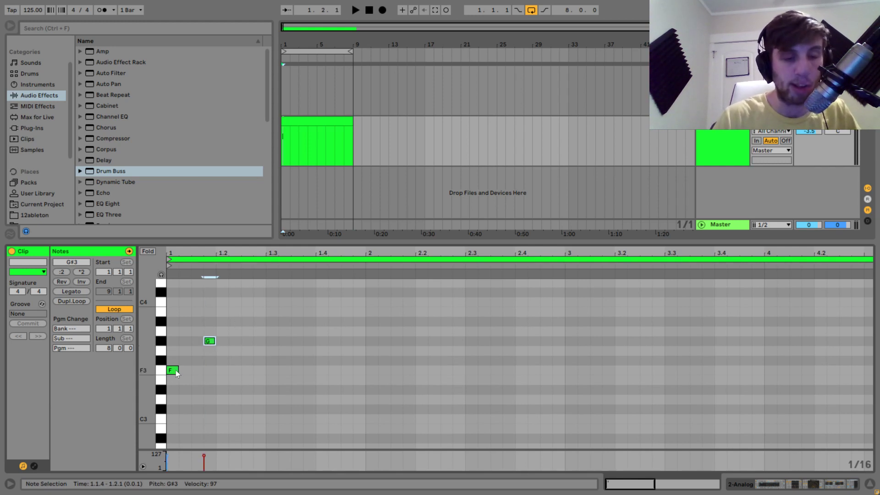
left_click(235, 302)
double_click(232, 303)
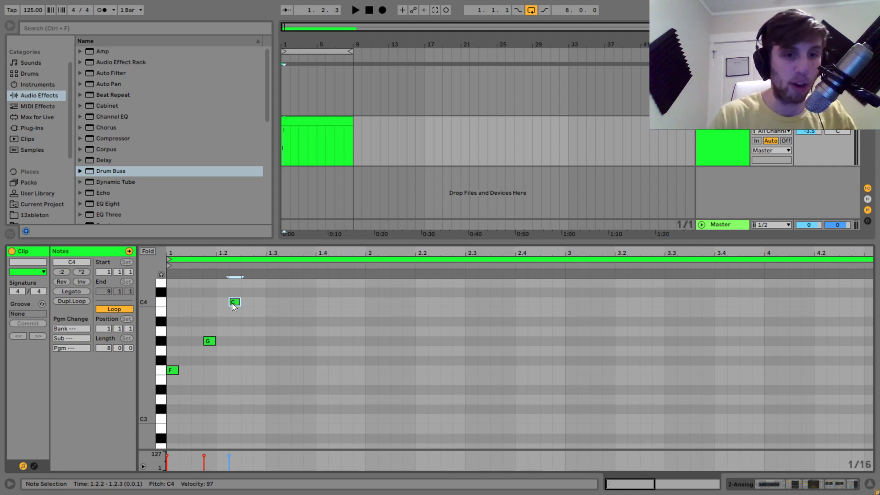
key("space")
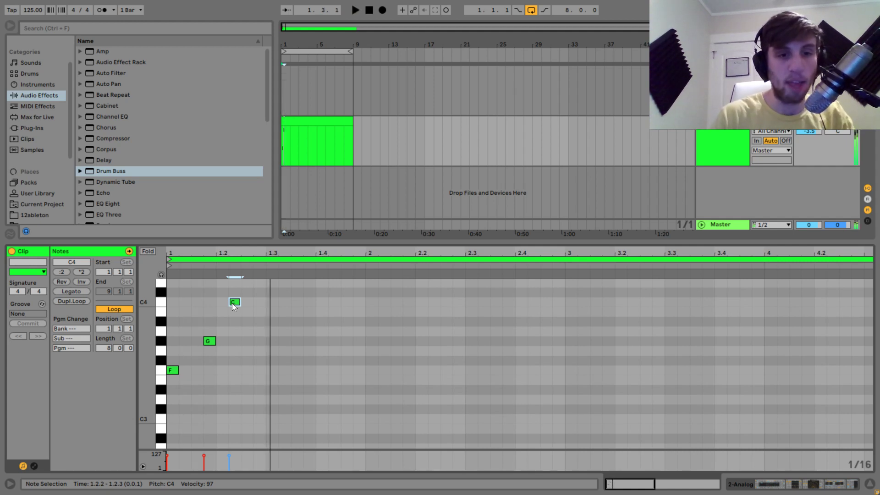
left_click_drag(231, 304, 270, 293)
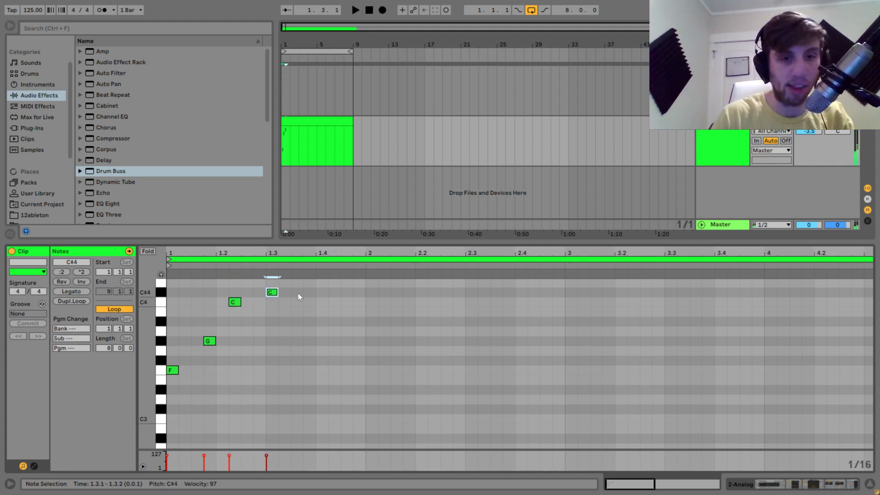
Step: Play back the four-note melody twice to hear it
key("space")
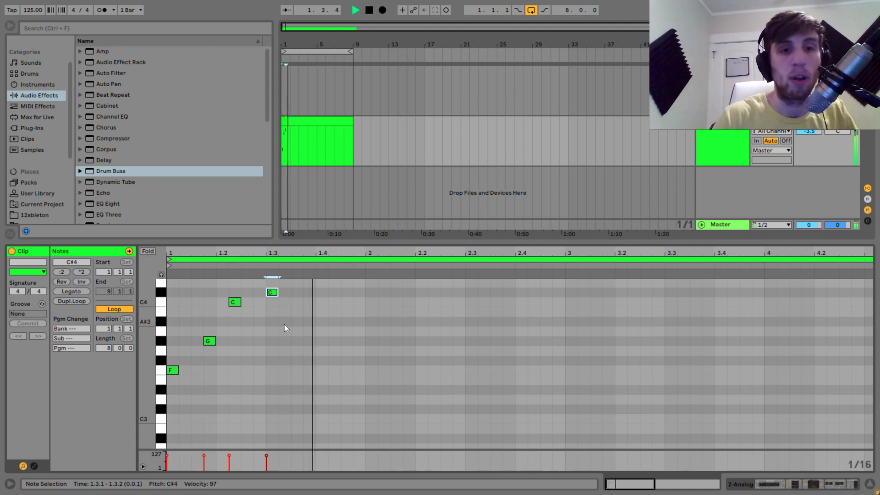
key("space")
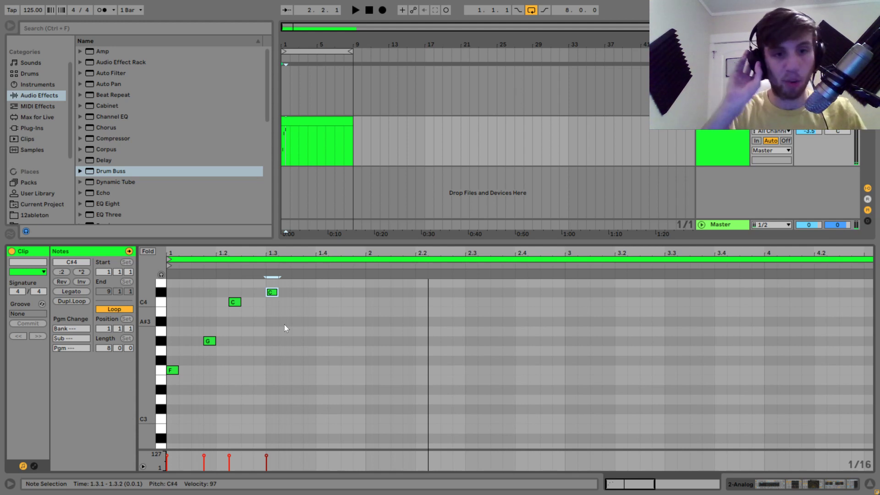
key("space")
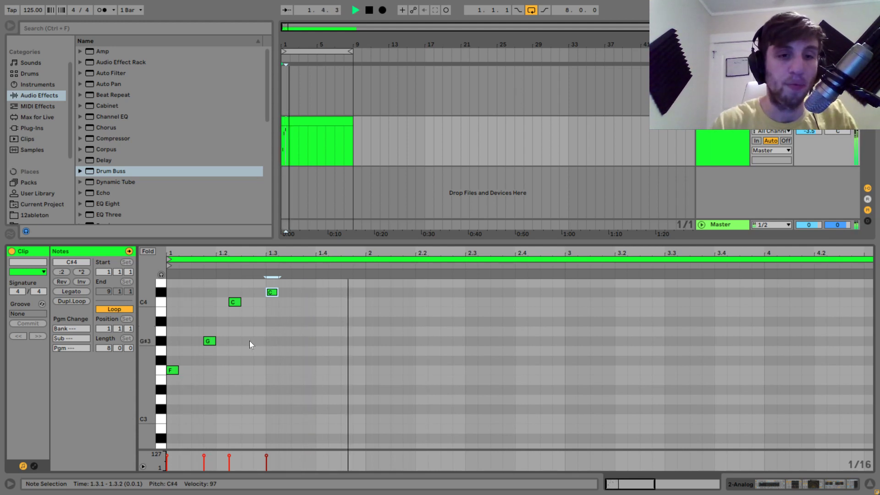
key("space")
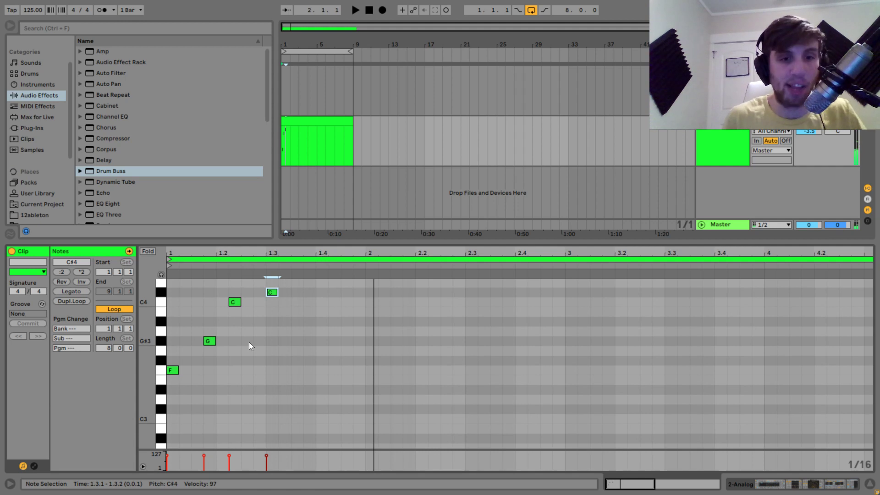
Step: Transpose the second note up to A3 and the last note up to E4
left_click_drag(194, 324, 217, 351)
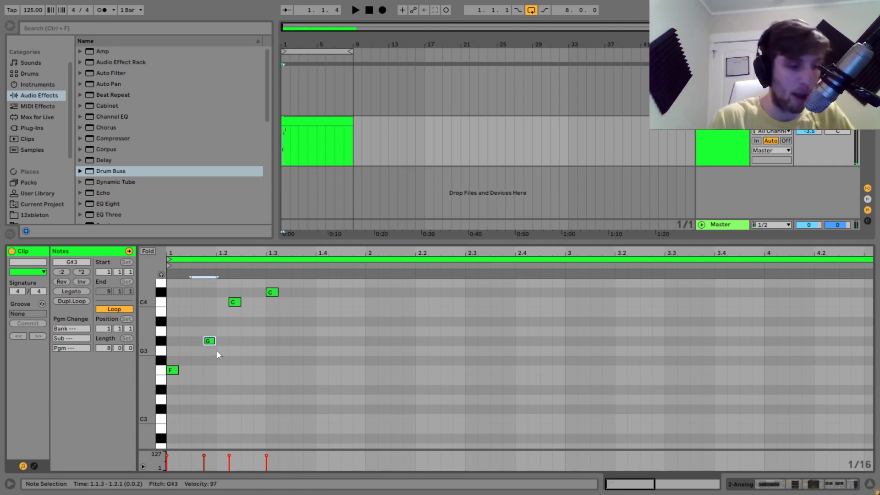
key("Up")
left_click_drag(281, 312, 272, 279)
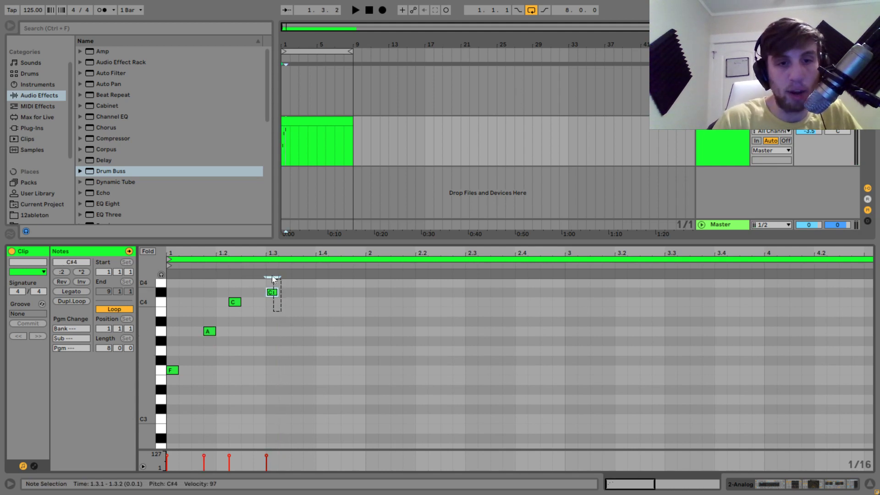
key("Up")
key("Up")
key("Up")
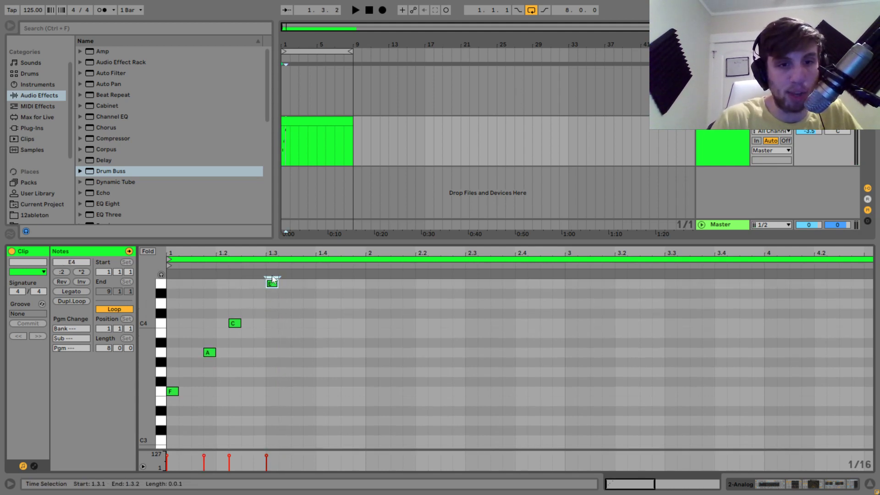
Step: Listen to the transposed melody with A3 and E4 several times
key("space")
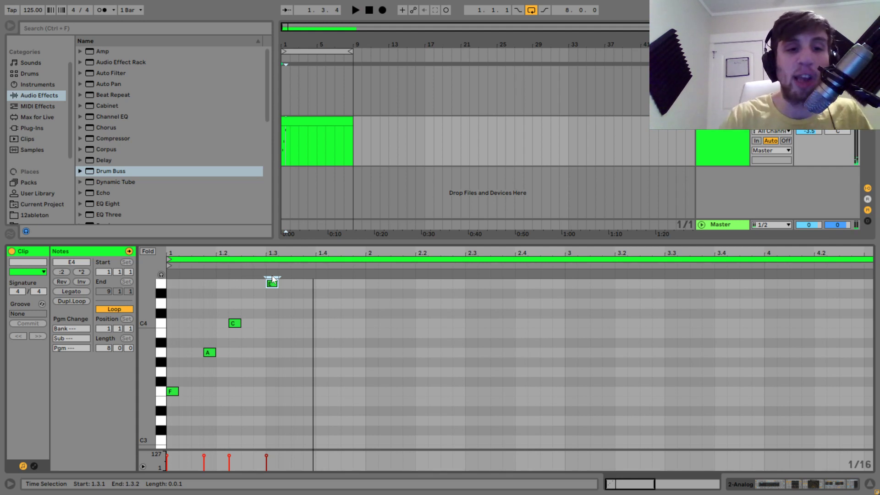
key("space")
key("space")
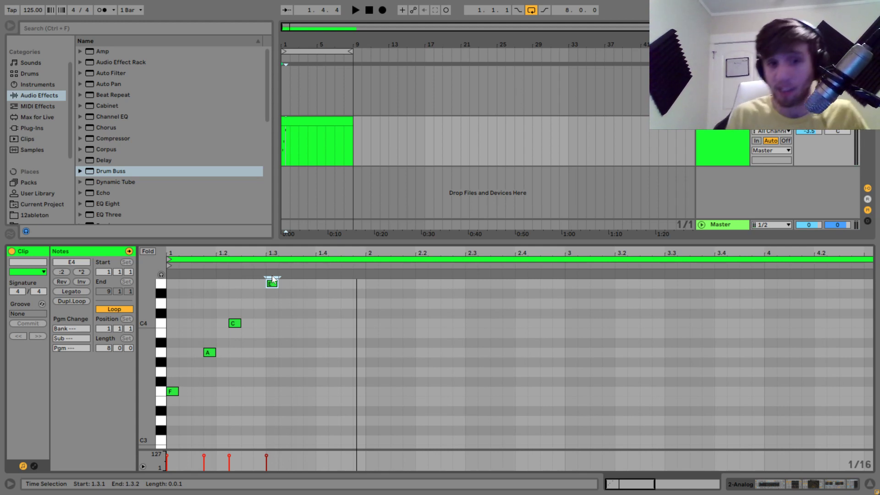
key("space")
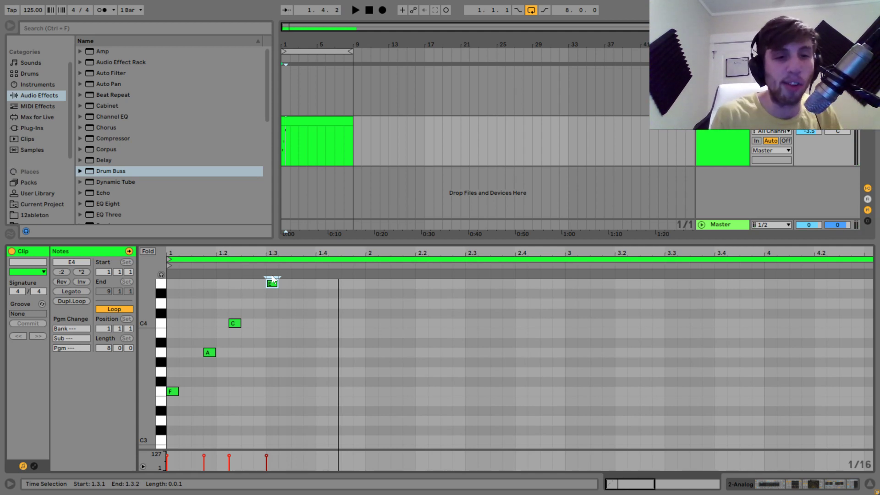
key("space")
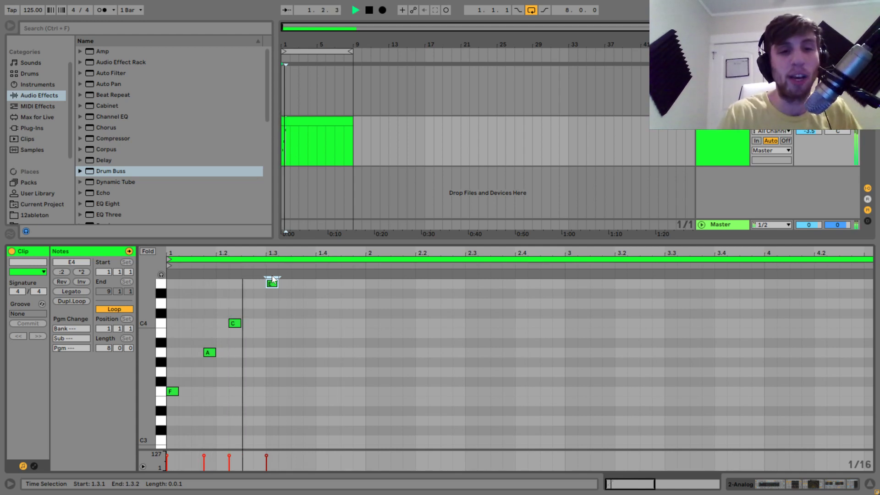
key("space")
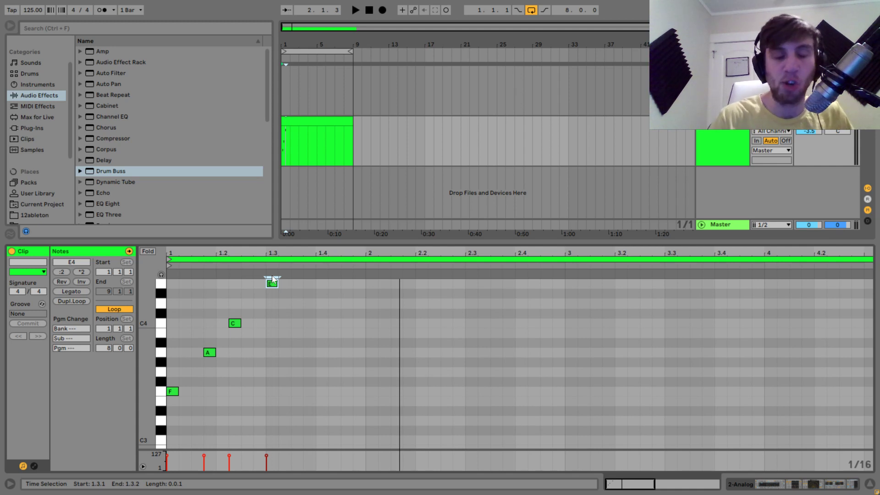
Step: Delete all the notes in the clip and undo the deletion
key("ctrl+a")
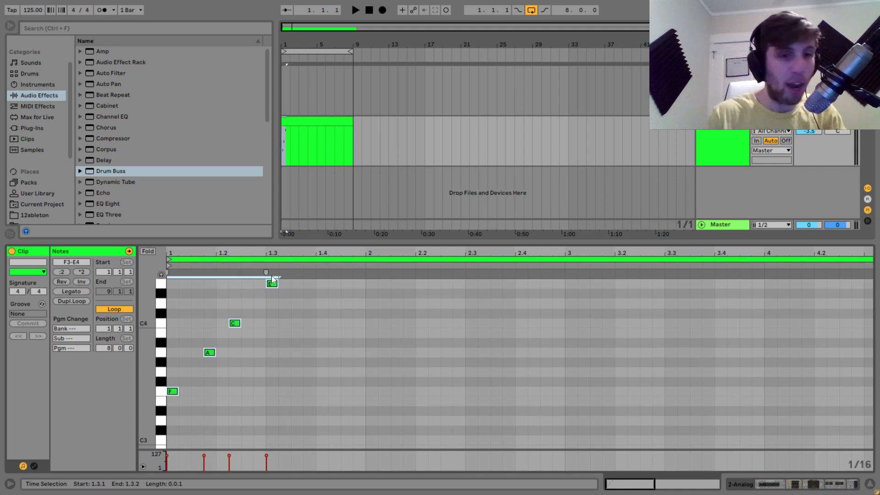
key("Delete")
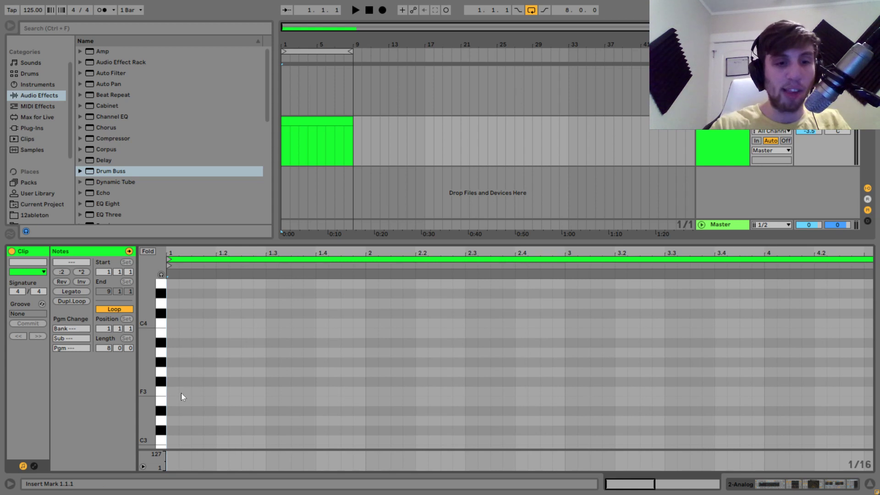
key("ctrl+z")
Step: Lower the second note to G#3 and the last note to C#4, and play the melody back
left_click_drag(209, 352, 209, 362)
left_click(272, 283)
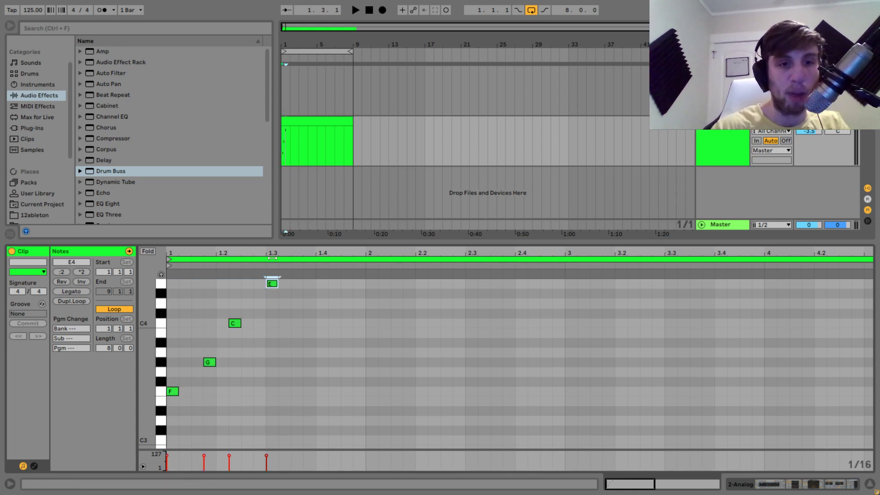
key("Down")
key("Down")
key("Down")
key("space")
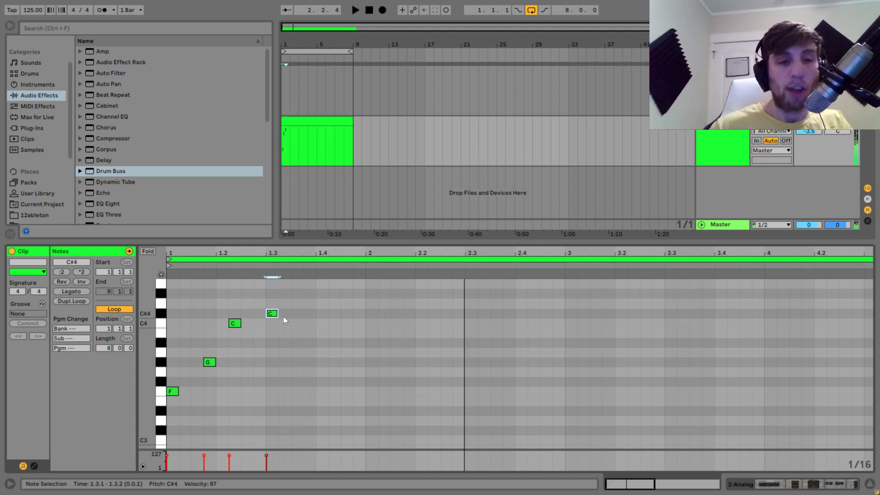
Step: Turn on the metronome and play the melody against the click
left_click(101, 10)
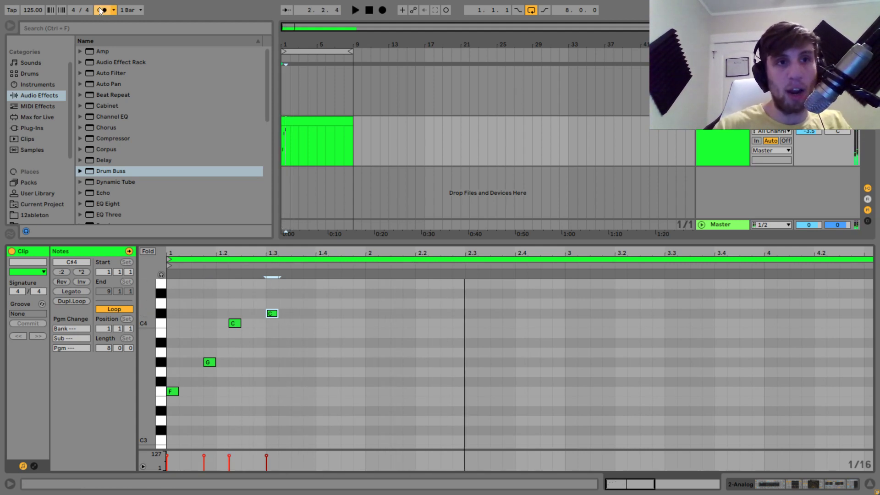
key("space")
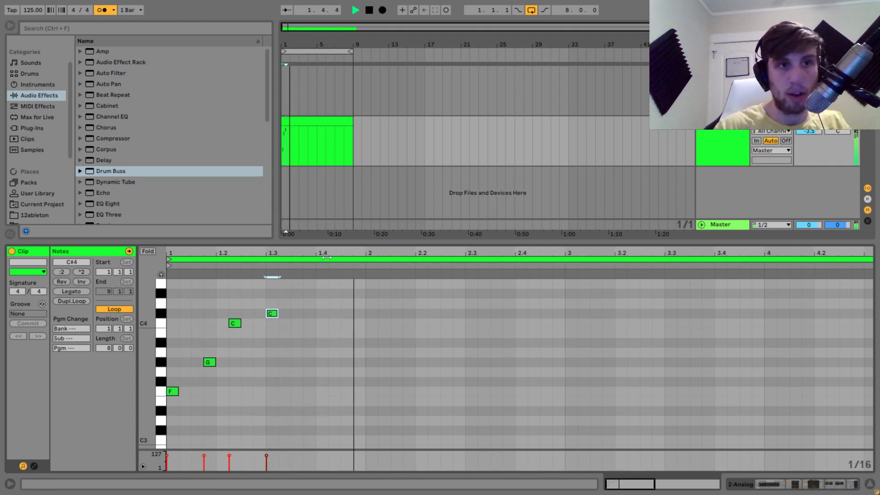
key("space")
key("space")
key("space")
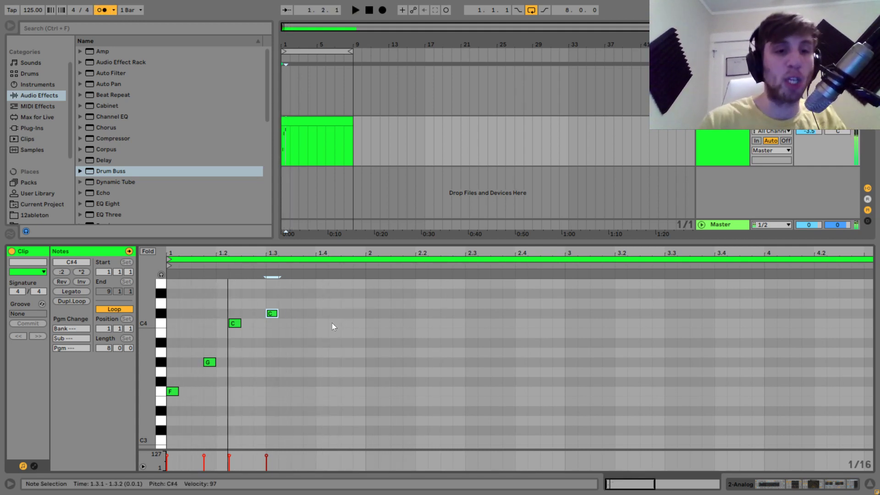
Step: Move G#3 to 1.1.3, C4 to 1.2.1 and C#4 to 1.2.3 for an evenly spaced rhythm, and listen to it
left_click(211, 361)
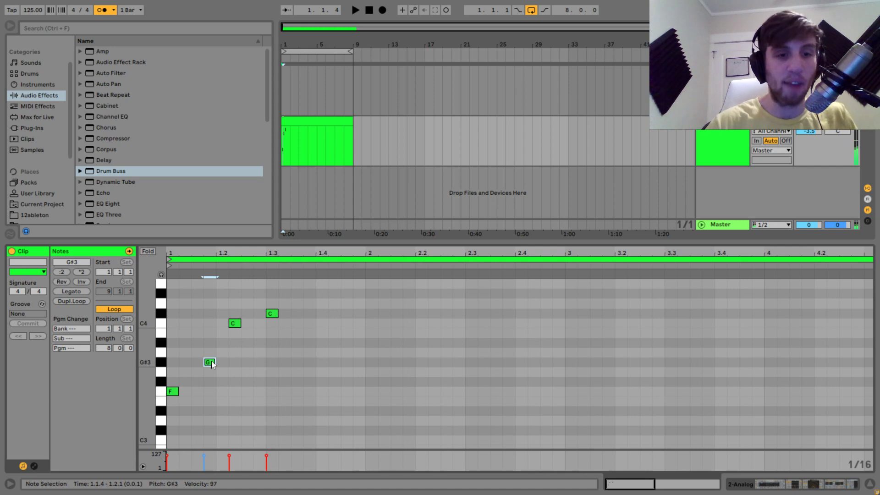
key("Left")
left_click_drag(221, 357, 286, 331)
key("Left")
key("Left")
key("Left")
key("space")
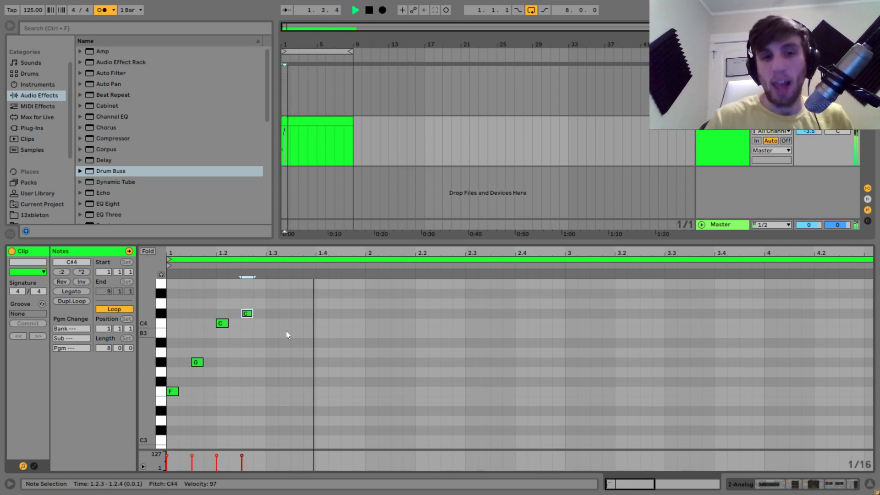
key("space")
Step: Shift the notes to a syncopated rhythm, with C#4 at 1.3.1, C4 at 1.2.2 and G#3 at 1.1.4
key("Right")
key("Right")
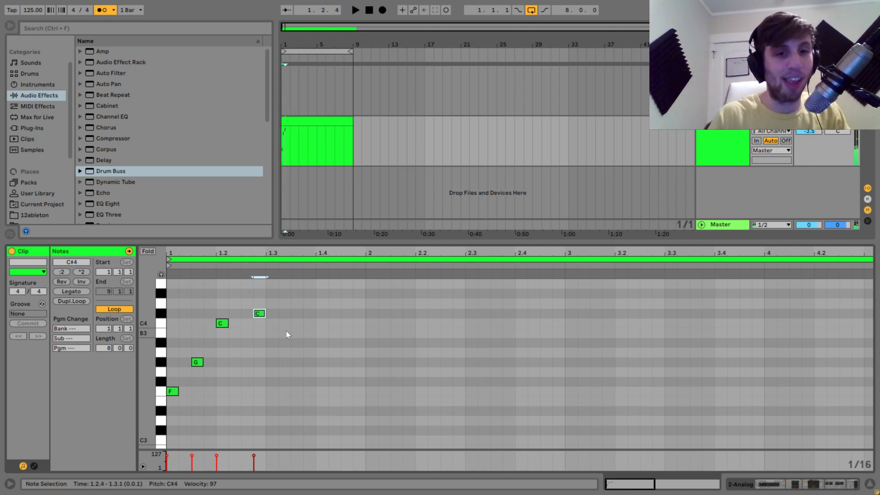
key("ctrl+Left")
key("Right")
key("ctrl+Left")
key("Right")
Step: Play the syncopated melody twice with the metronome
key("space")
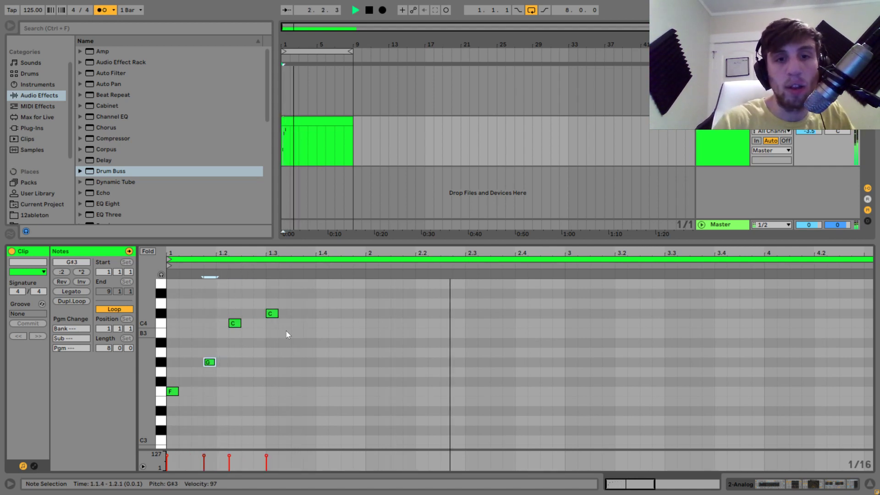
key("space")
key("space")
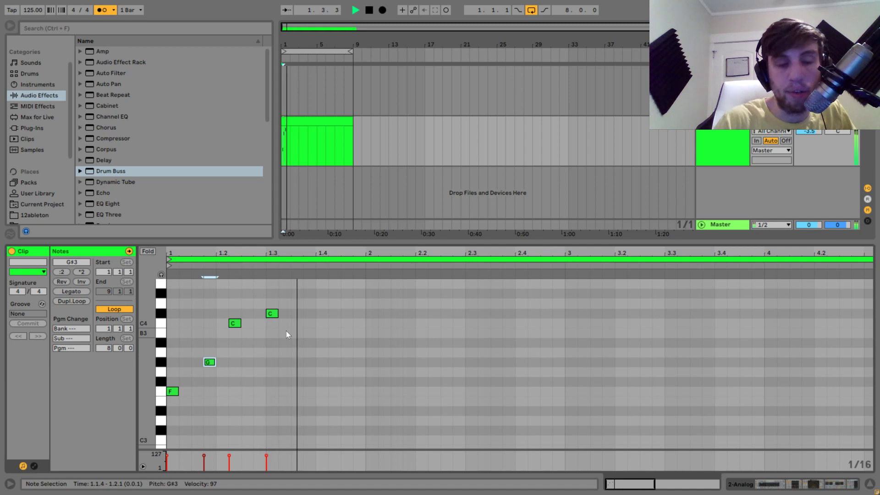
key("space")
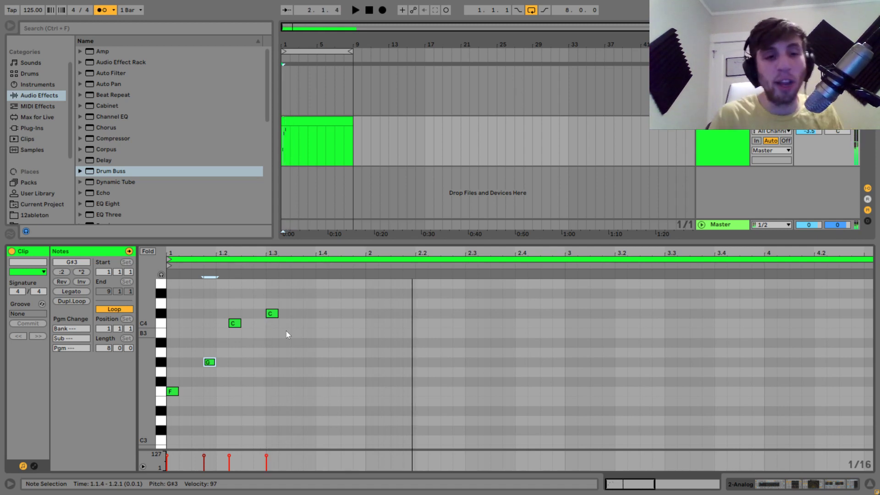
Step: Add a second sixteenth note directly after each of the first two notes, F3 at 1.1.2 and G#3 at 1.2.1
left_click(173, 391)
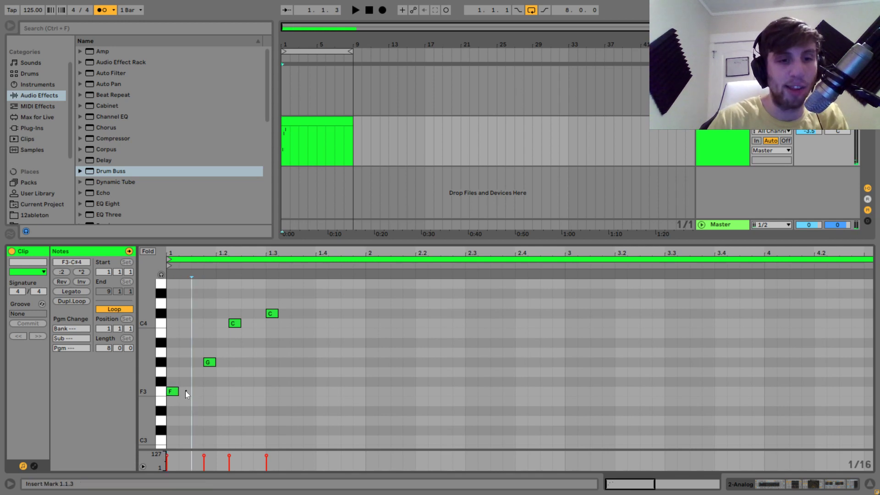
double_click(185, 391)
left_click(212, 362)
double_click(224, 362)
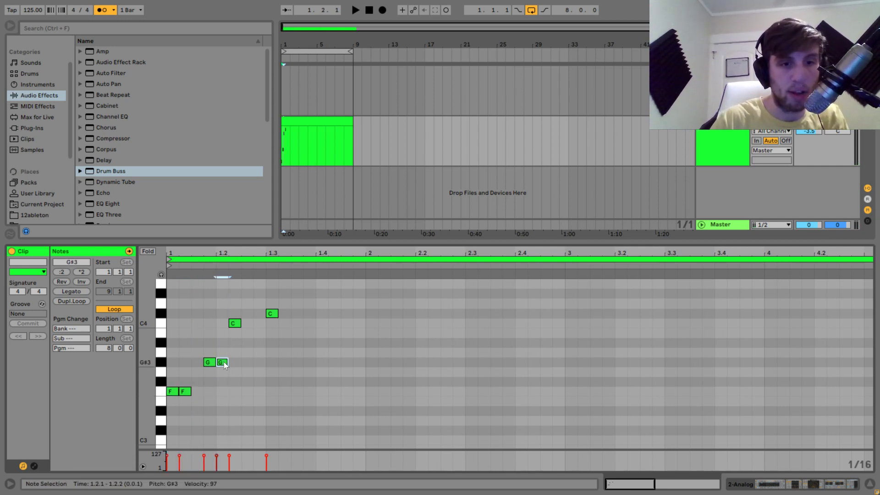
Step: Move C4 to 1.2.3, duplicate it to 1.2.4 and raise the copy to C#4, and delete the C#4 at 1.3.1
left_click(238, 324)
key("Right")
key("ctrl+d")
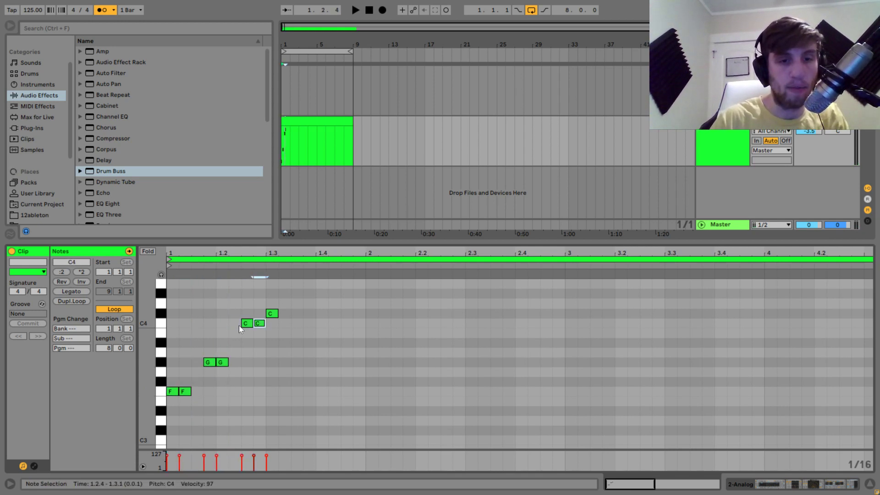
key("Up")
double_click(274, 313)
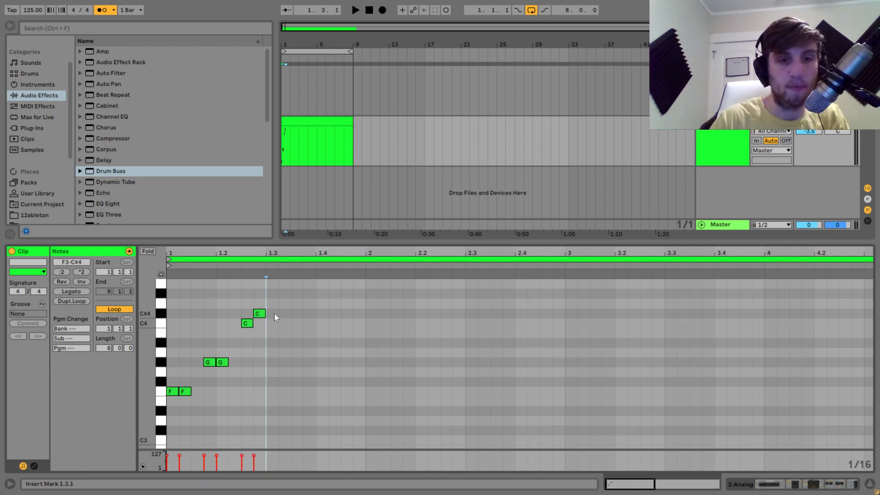
Step: Add a C#4 sixteenth at 1.3.2 and follow it with a C4 at 1.3.3
double_click(287, 314)
scroll(290, 313, "up", 3)
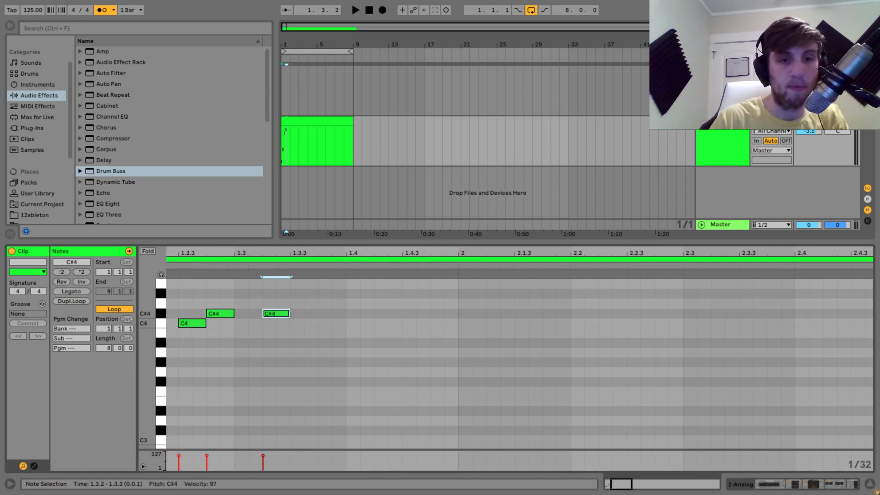
key("ctrl+d")
key("Down")
Step: Start playback and end the phrase with a G#3 at 1.4.1 and an F3 at 1.4.2
key("space")
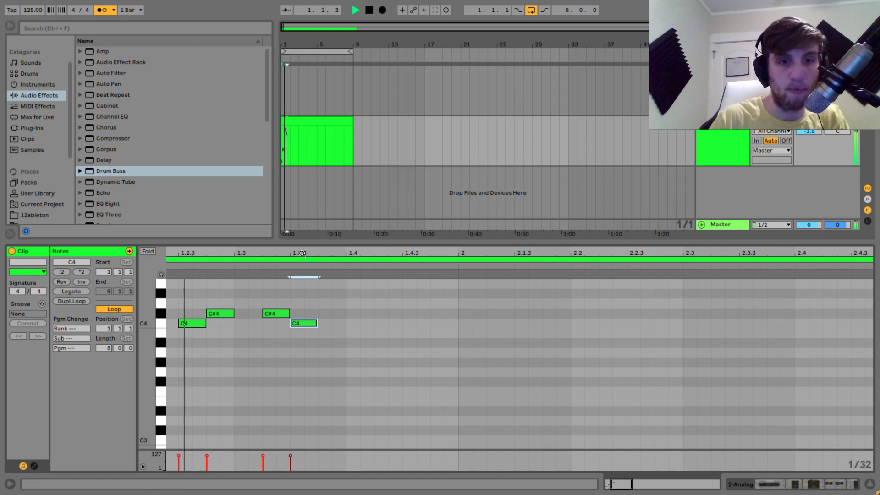
scroll(302, 254, "down", 5)
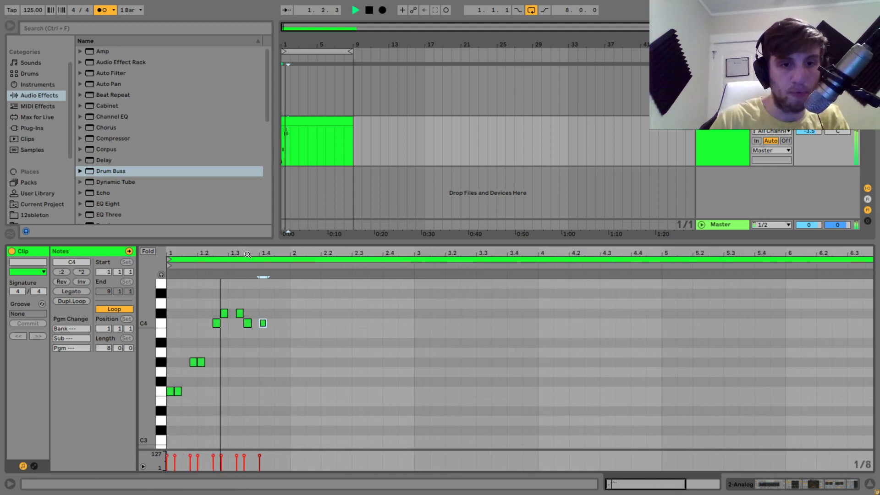
key("Down")
key("Down")
key("Down")
key("Down")
key("ctrl+d")
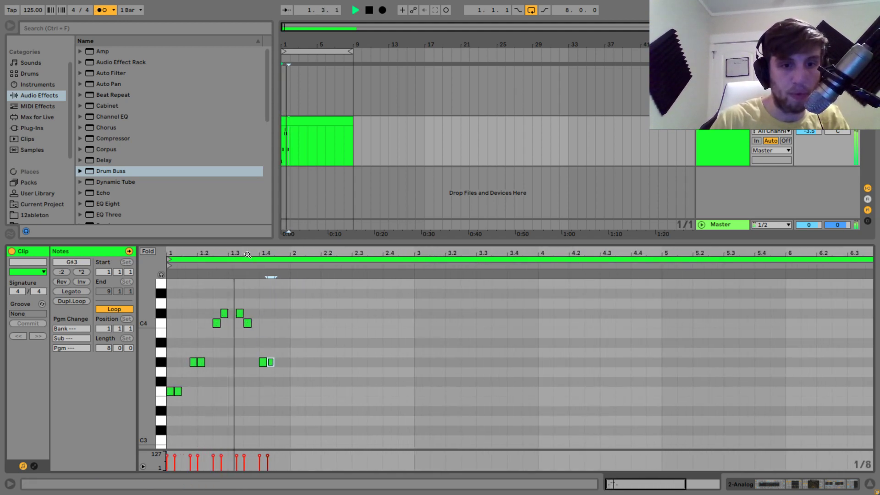
key("Down")
key("Down")
key("Down")
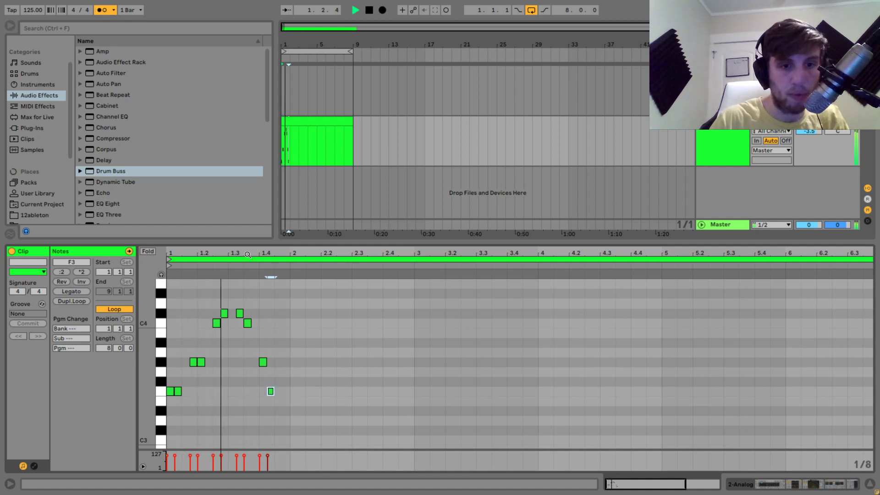
Step: Try G3 for the note at 1.4.1 during playback, and settle on A#3
left_click_drag(241, 352, 283, 371)
key("Down")
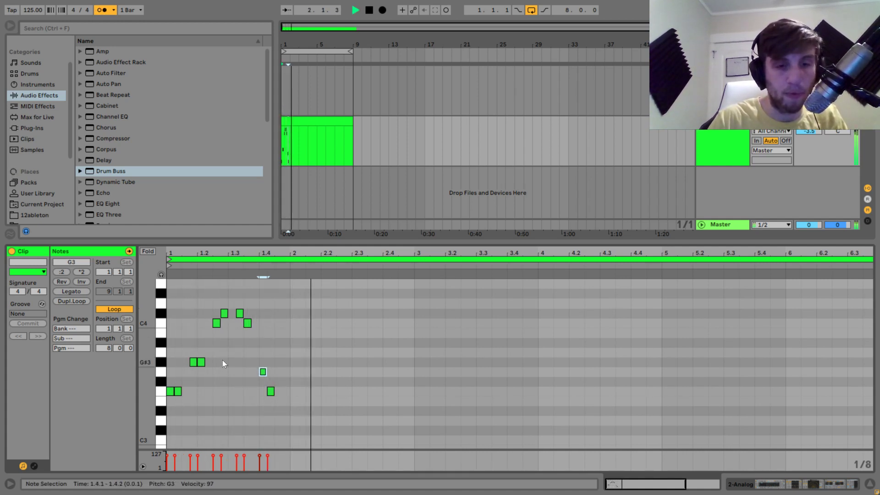
key("Up")
key("Up")
key("Up")
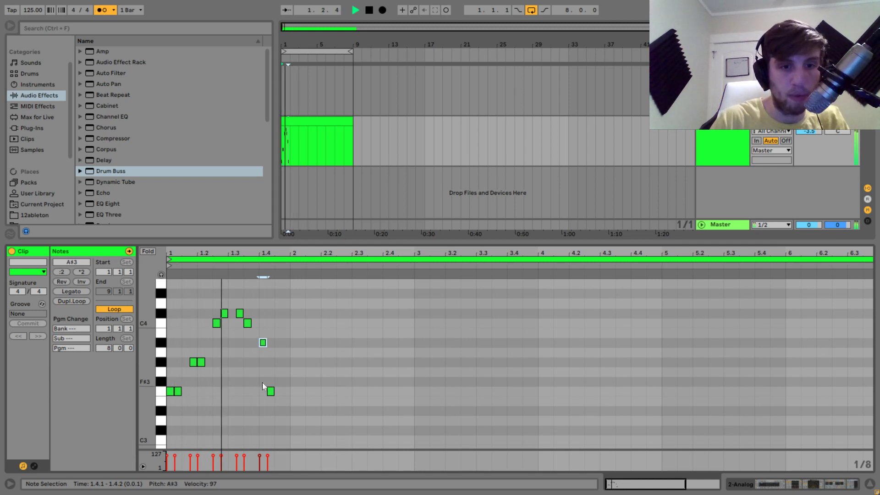
Step: Try G3 and G#3 for the last note at 1.4.2, return it to F3, and stop playback
left_click_drag(288, 412, 265, 391)
key("Up")
key("Up")
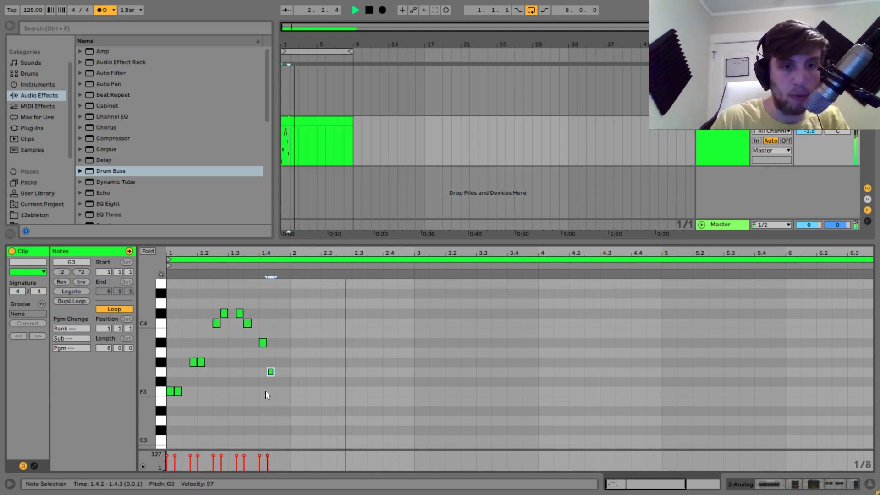
key("Up")
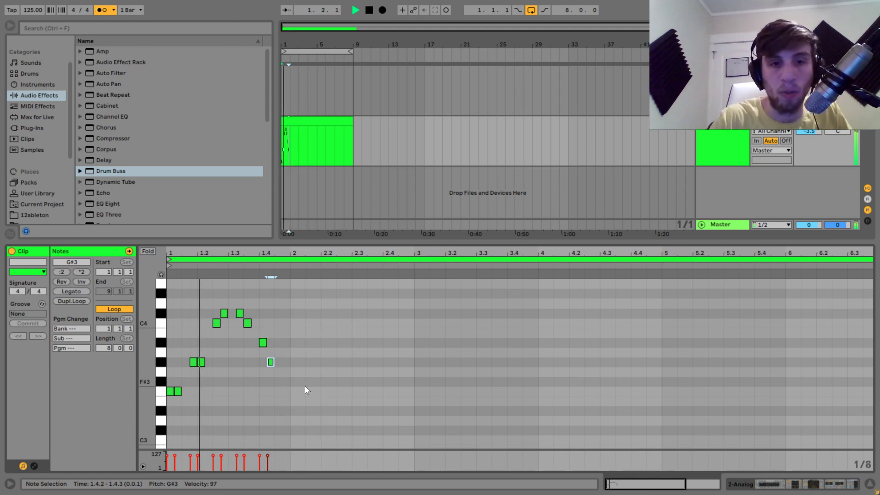
key("Down")
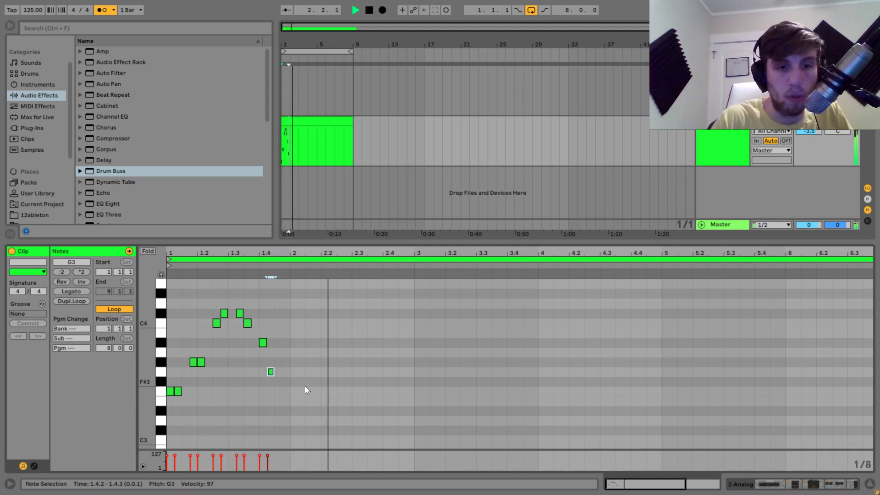
key("Down")
key("Down")
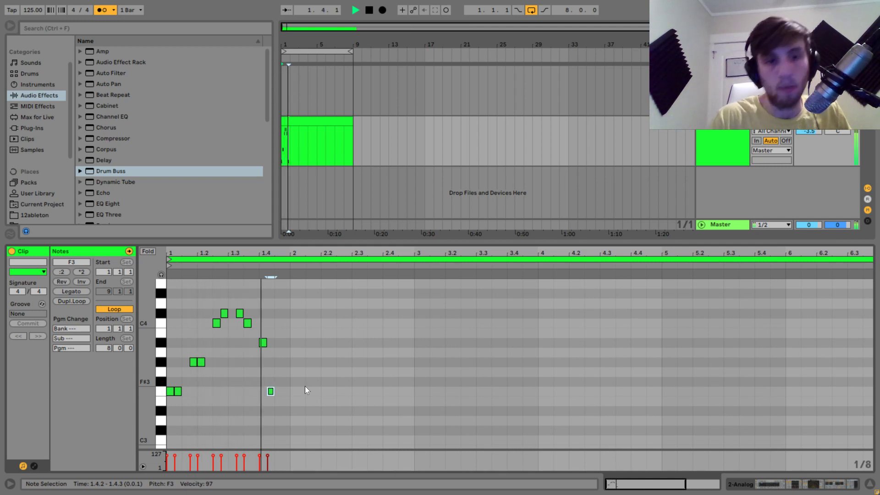
key("space")
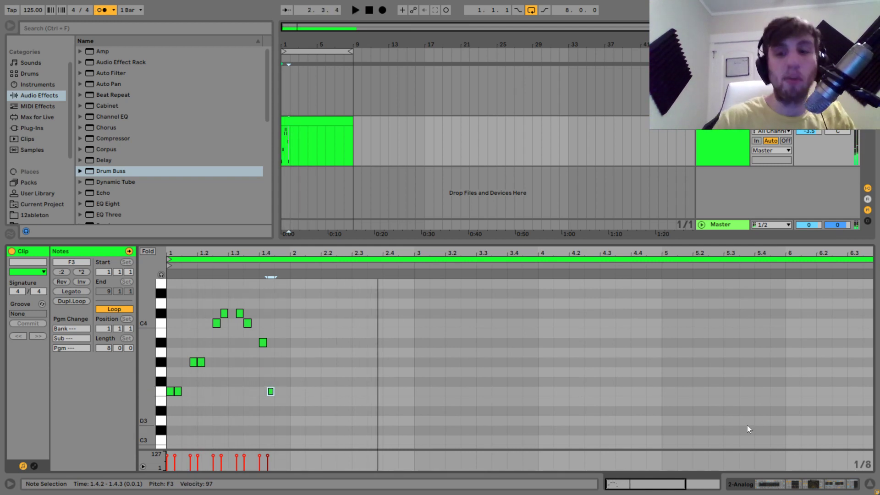
Step: Shorten all the melody notes together to about half their length and listen to the staccato version
key("ctrl+a")
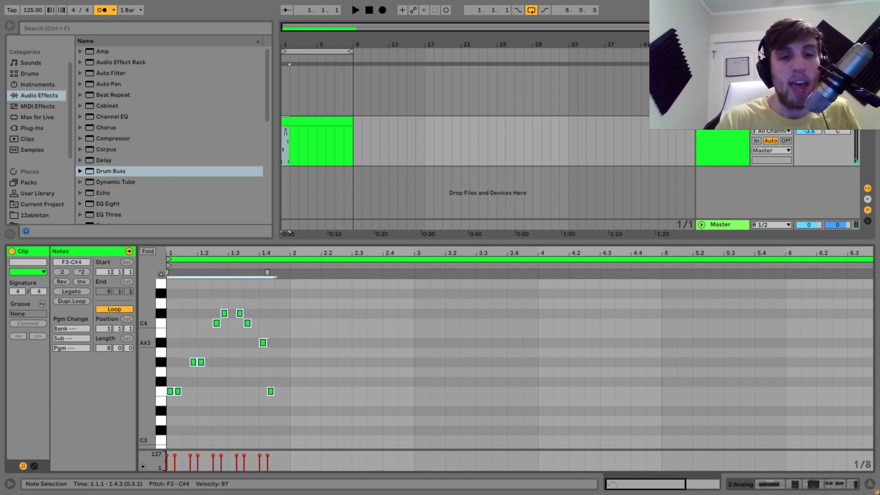
left_click_drag(265, 342, 264, 342)
key("space")
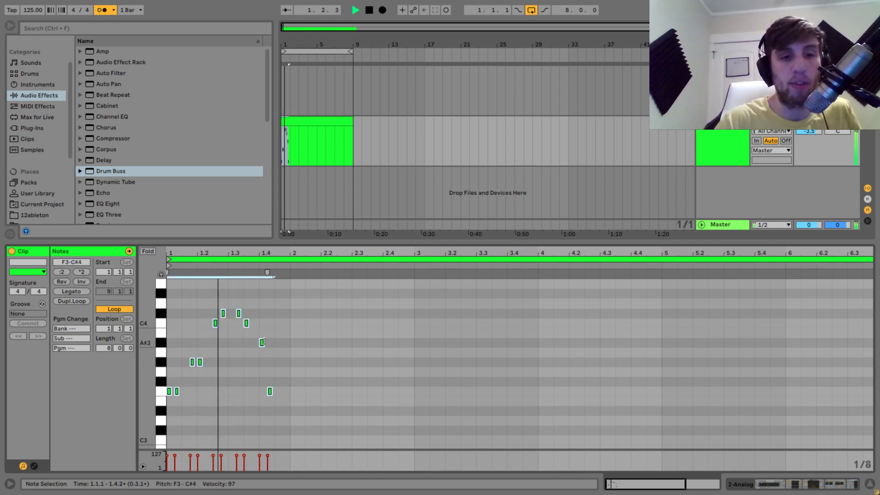
key("space")
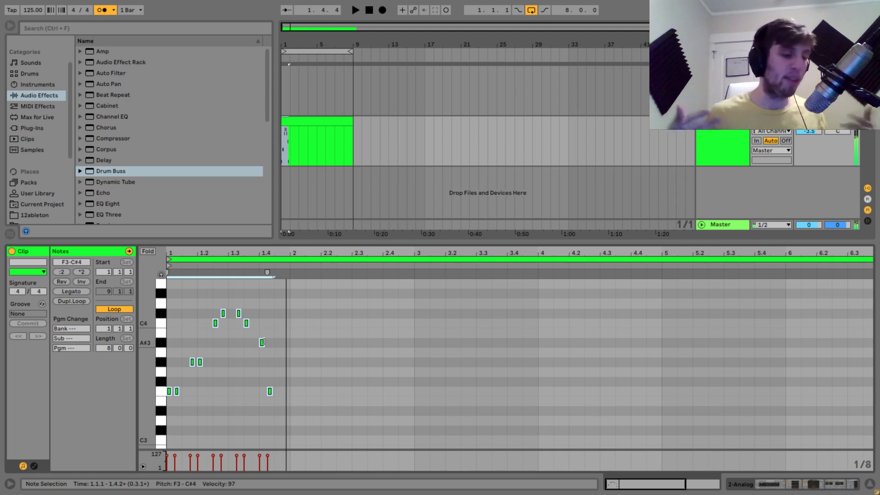
Step: Play the shortened melody several times with the metronome
key("space")
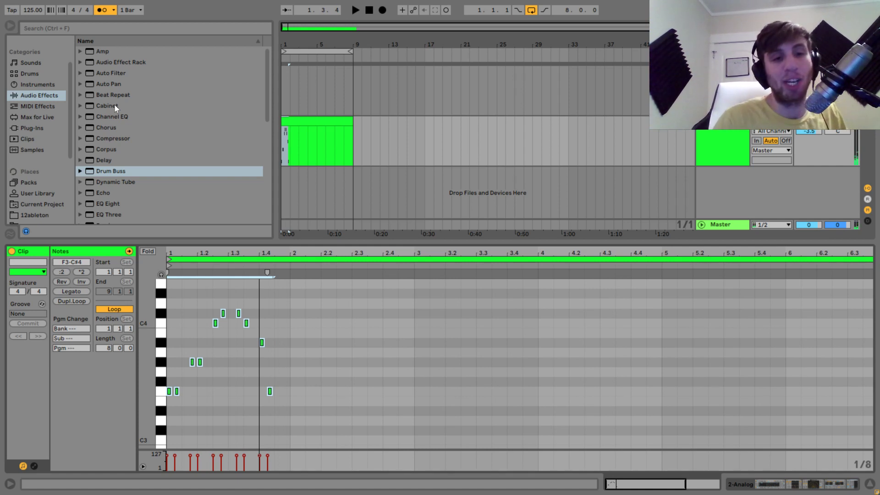
key("space")
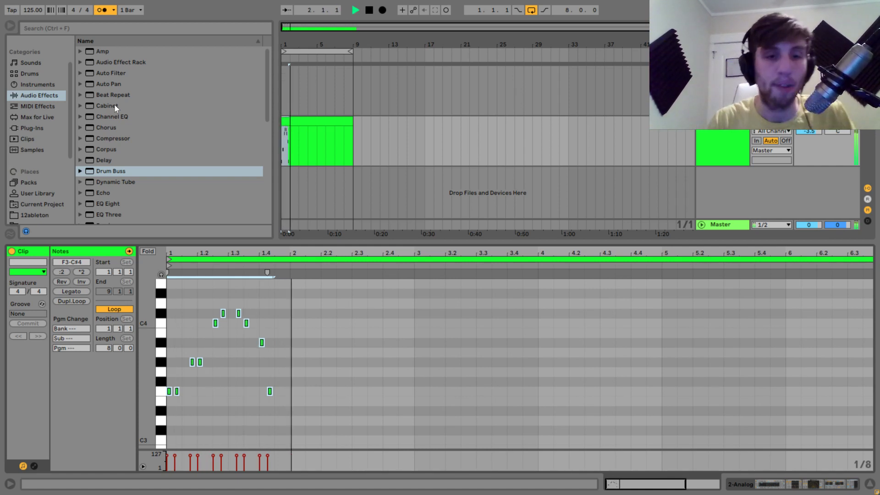
key("space")
key("space")
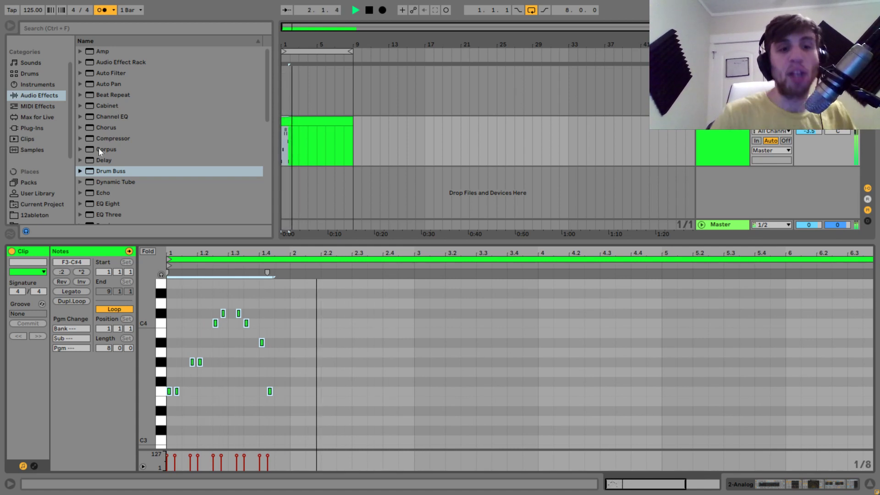
key("space")
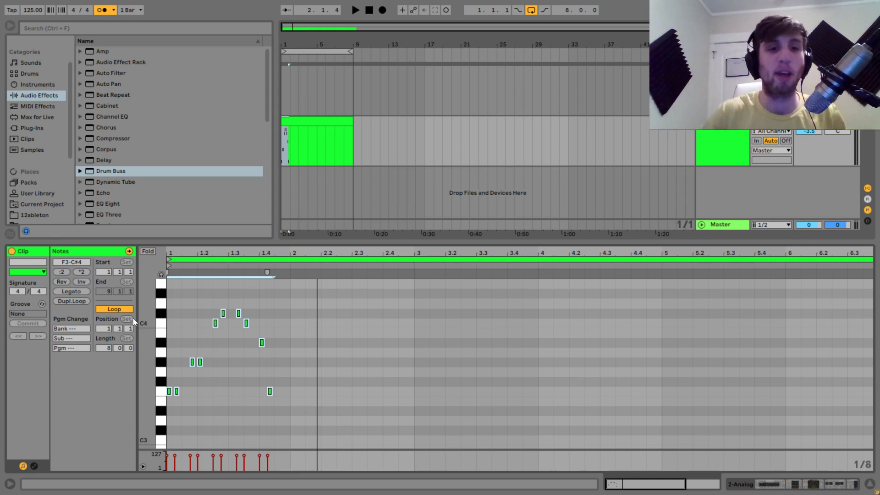
key("space")
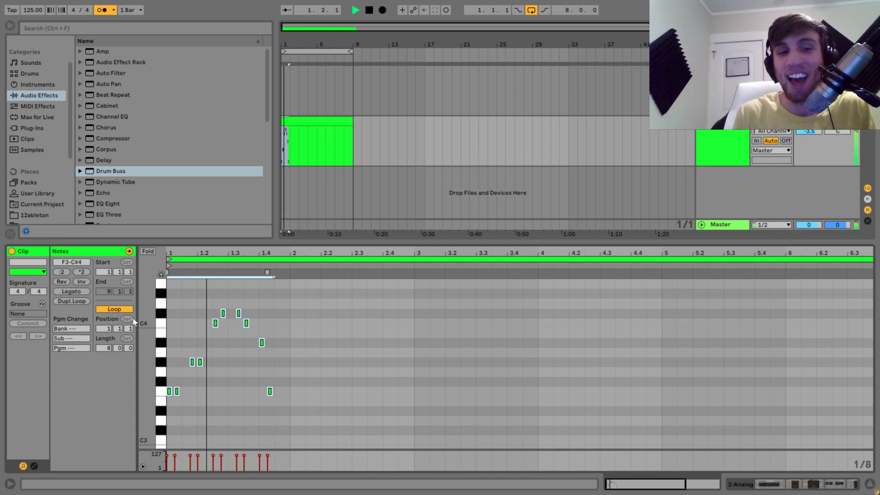
key("space")
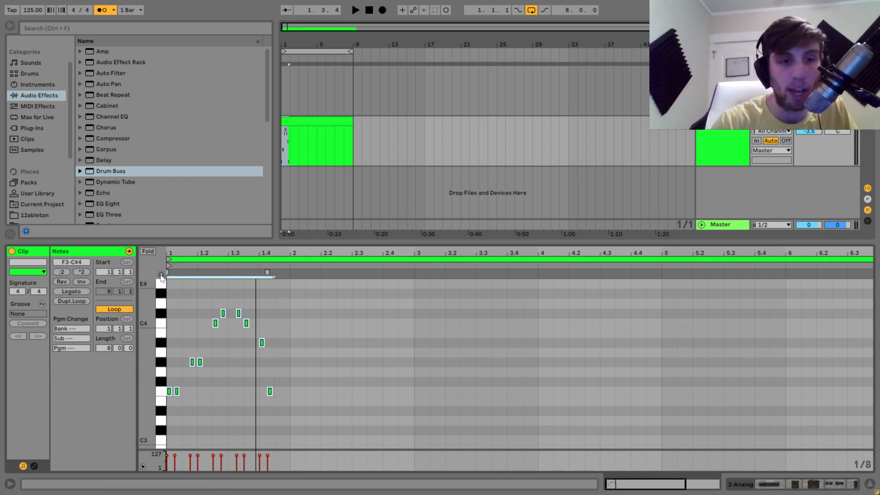
Step: Stack F3, G#3 and C4 as an eighth-note chord at 3.1.1 to demonstrate the harmony, and delete the chord
double_click(419, 392)
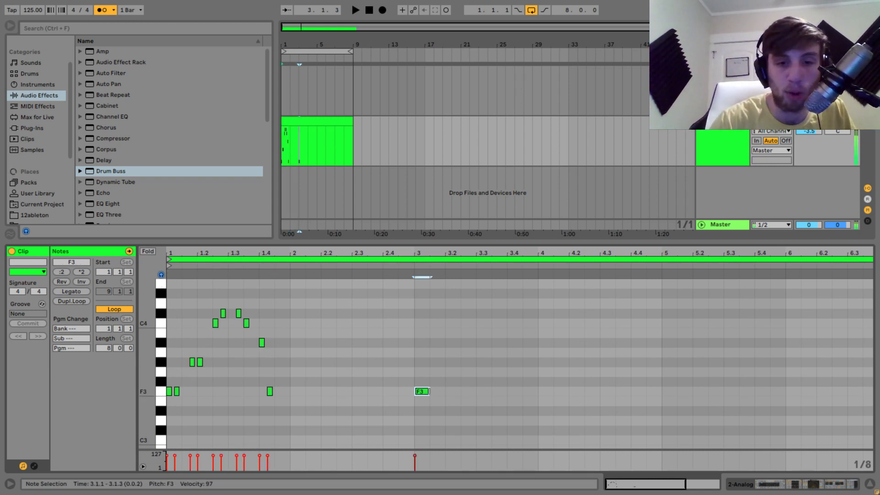
double_click(423, 362)
left_click(422, 326)
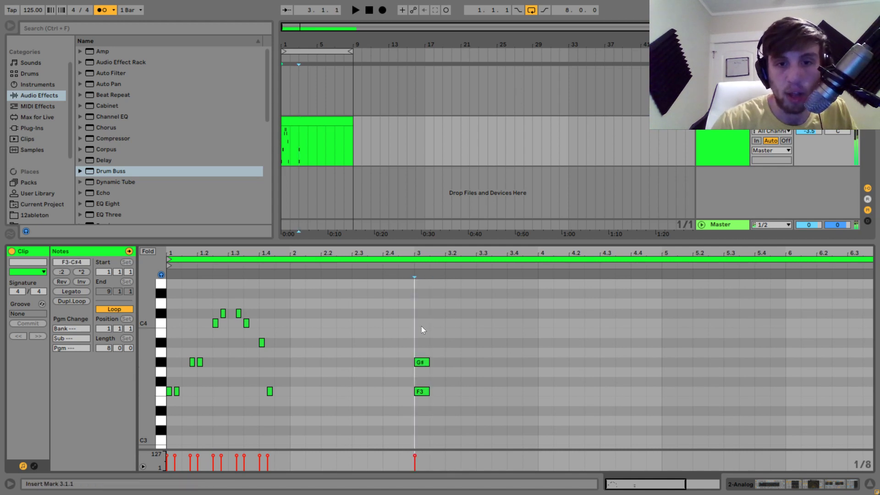
double_click(419, 323)
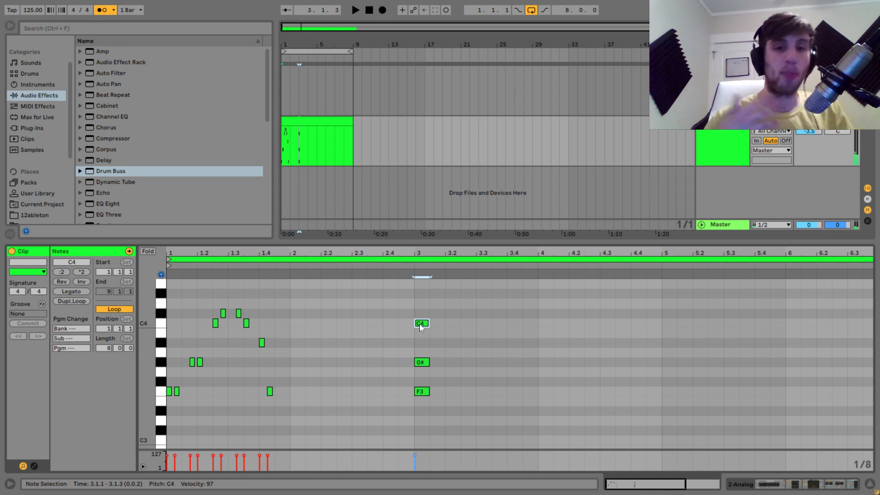
left_click_drag(392, 309, 455, 427)
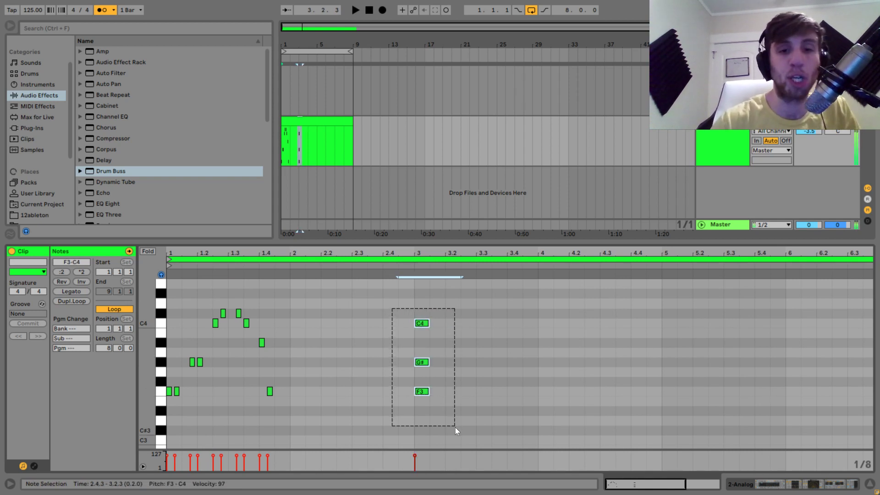
key("Delete")
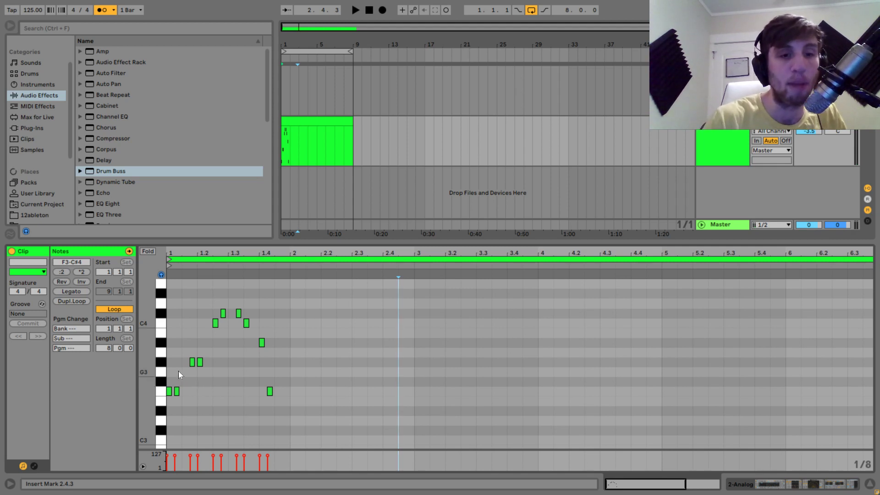
Step: Raise the two G#3 notes an octave to G#4, compare the leap with the neighbouring notes, and lower them back to G#3
left_click_drag(182, 354, 221, 367)
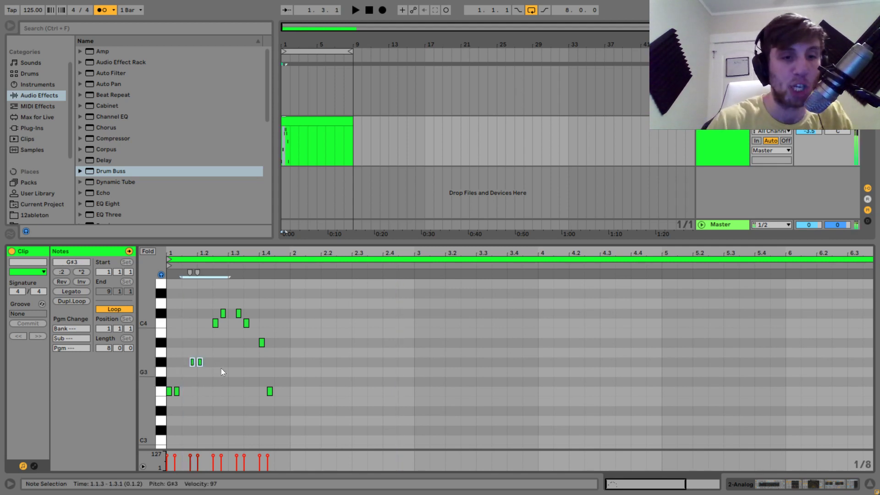
key("shift+Up")
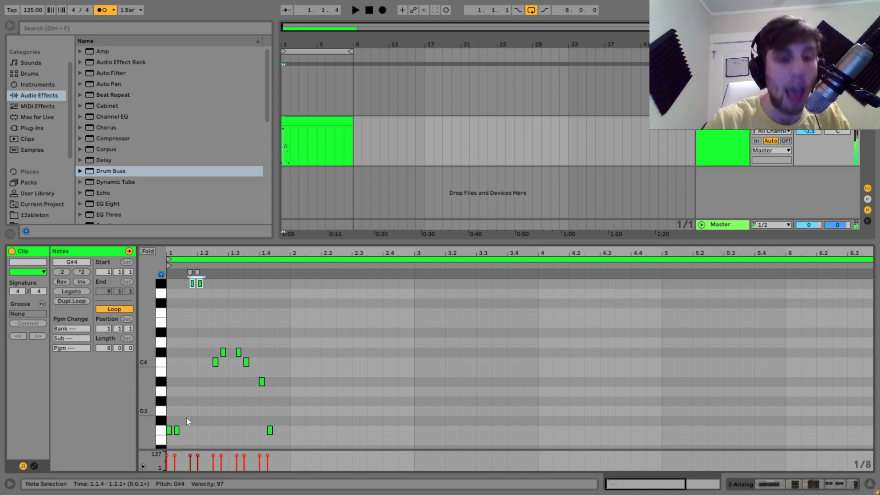
left_click_drag(150, 412, 140, 401)
left_click_drag(181, 426, 167, 401)
left_click(211, 358)
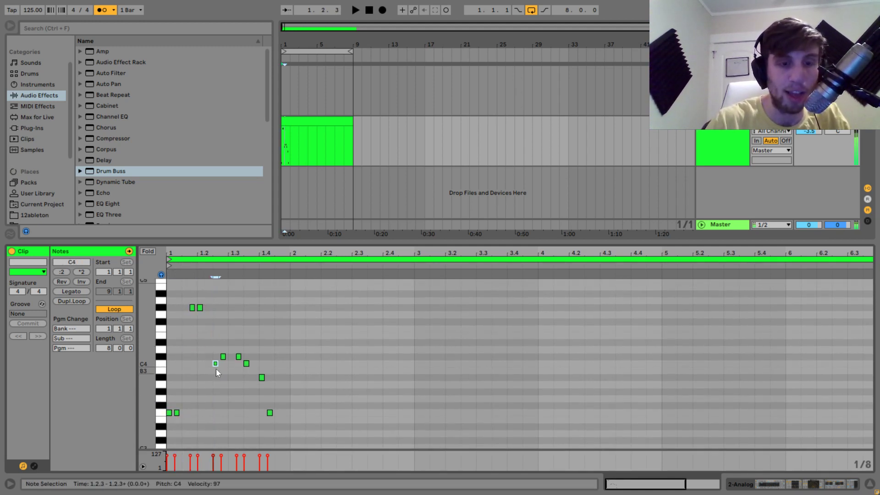
left_click_drag(207, 320, 173, 299)
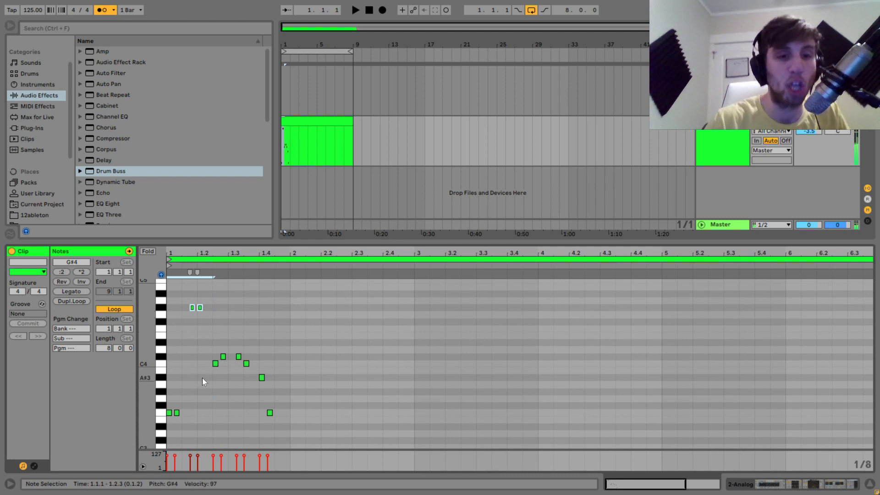
key("shift+Down")
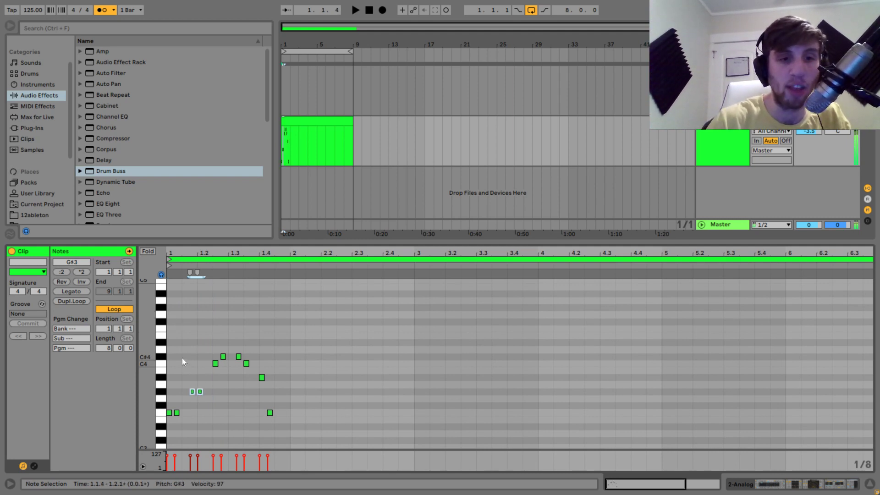
Step: Raise the two G#3 notes around beat 1.2 an octave to G#4
key("shift+Up")
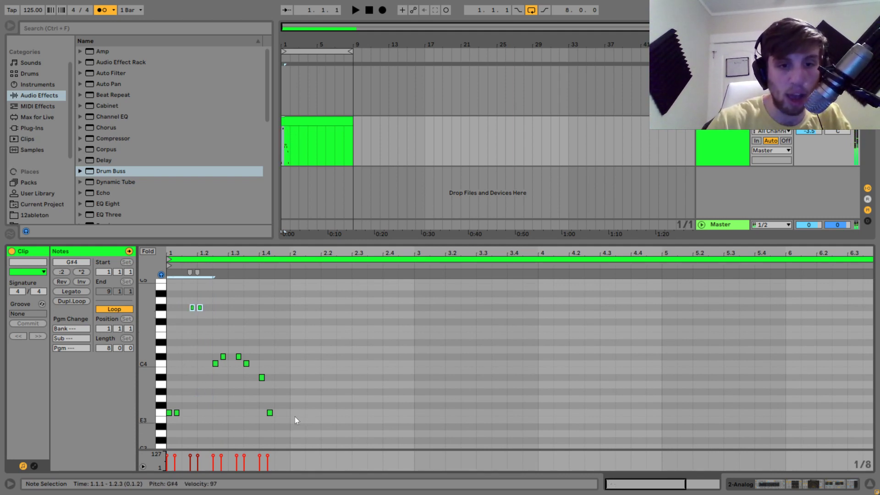
Step: Stack F3, G#3 and C4 as an eighth-note chord at 2.3.3, and raise its G#3 an octave to G#4
double_click(370, 412)
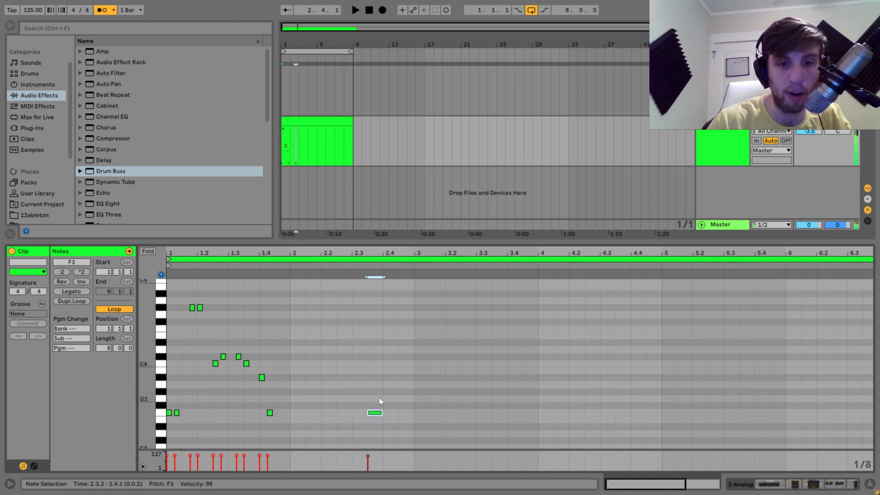
double_click(376, 392)
left_click(377, 364)
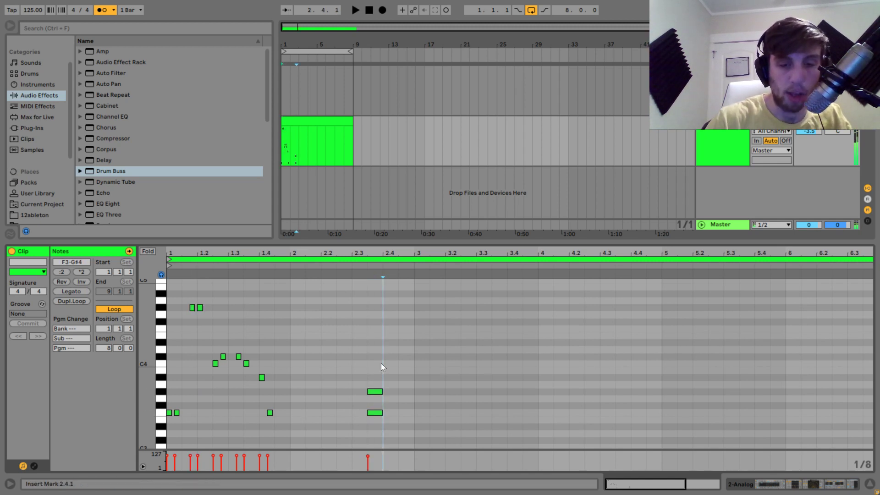
double_click(378, 364)
left_click_drag(414, 343, 387, 417)
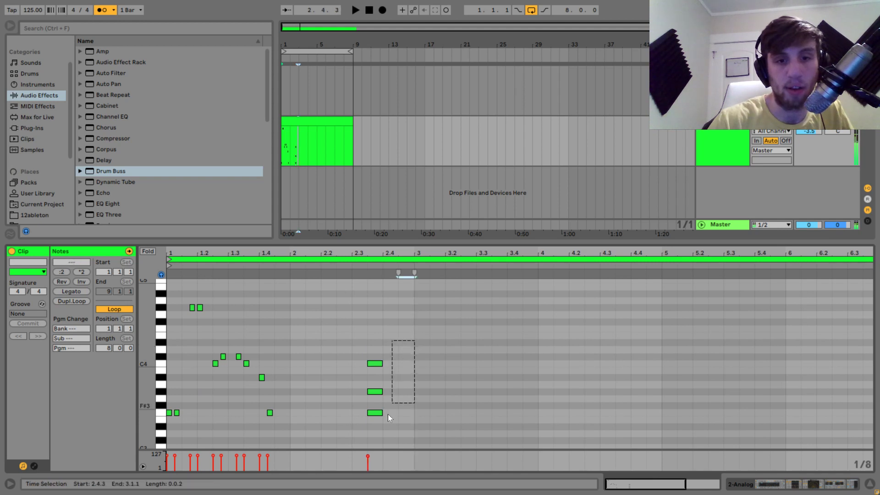
left_click(375, 392)
key("shift+Up")
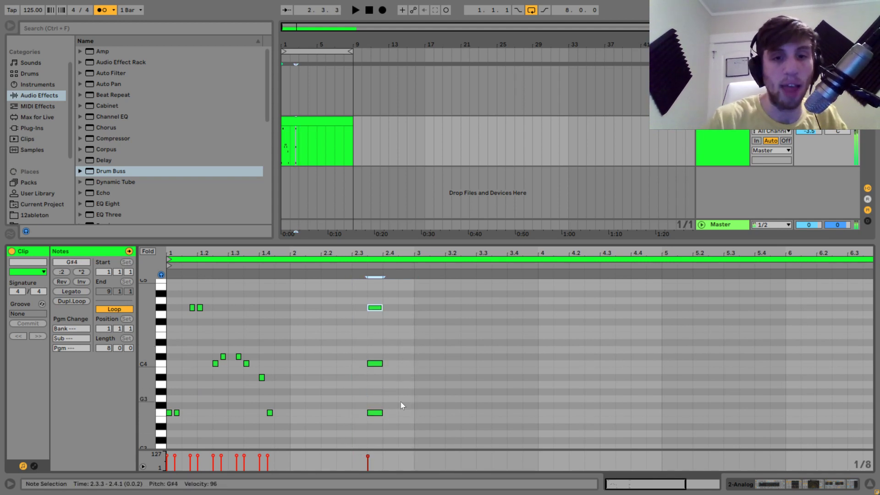
Step: Audition the chord's raised G#4 note on its own, and delete the whole demonstration chord
left_click_drag(338, 429, 412, 253)
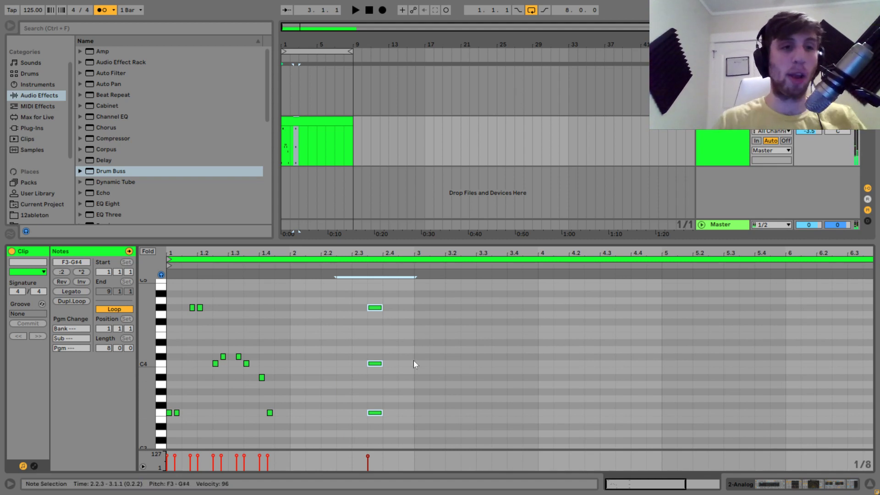
left_click(375, 307)
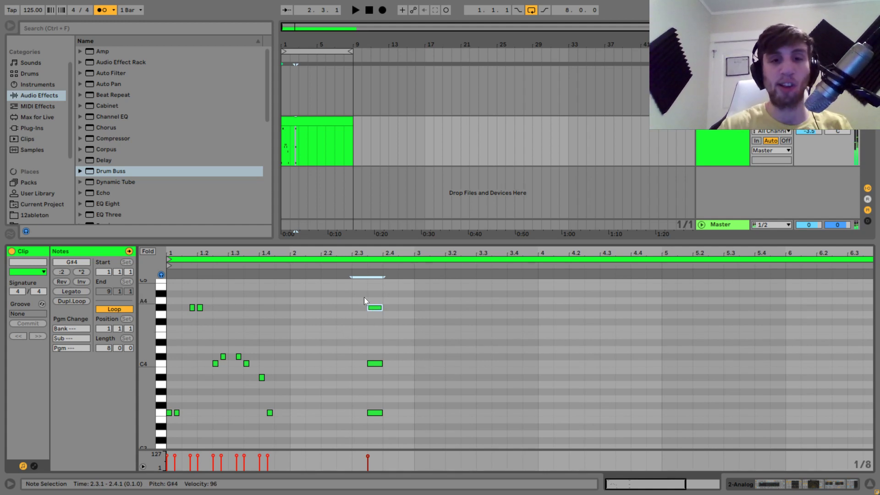
left_click_drag(364, 299, 417, 449)
key("Delete")
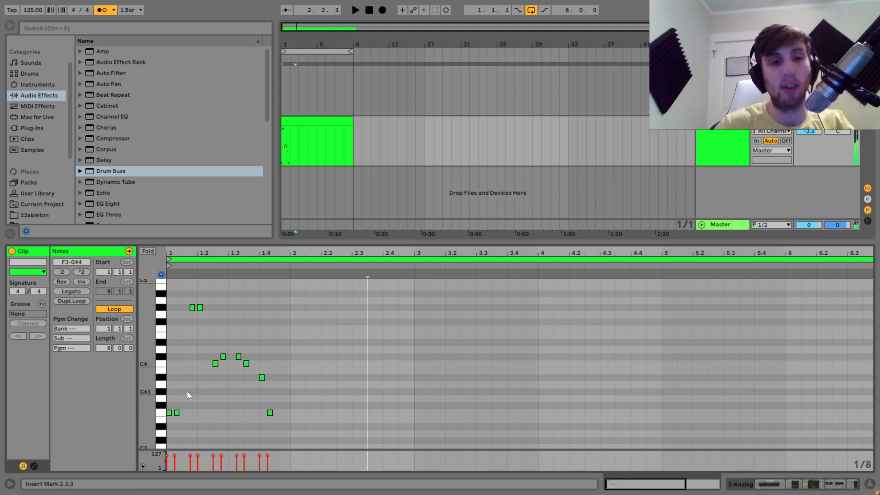
Step: Lower the two opening F3 notes of the melody an octave to F2
left_click_drag(148, 399, 165, 405)
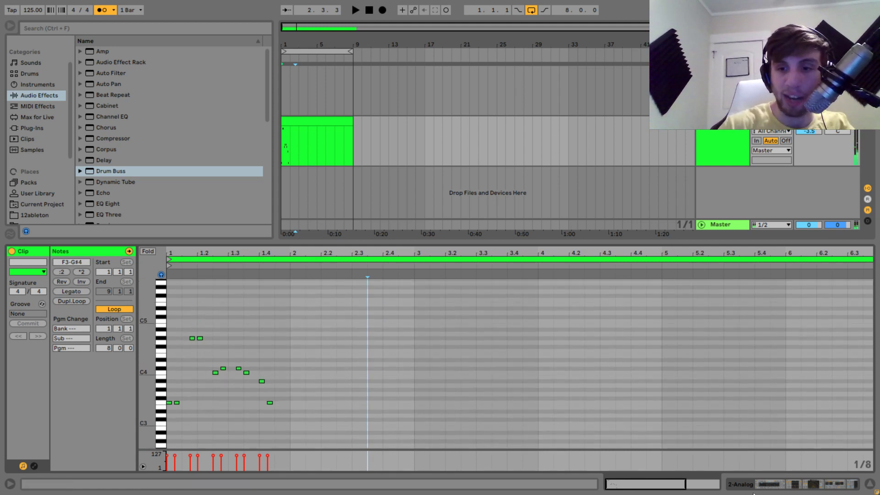
left_click(762, 487)
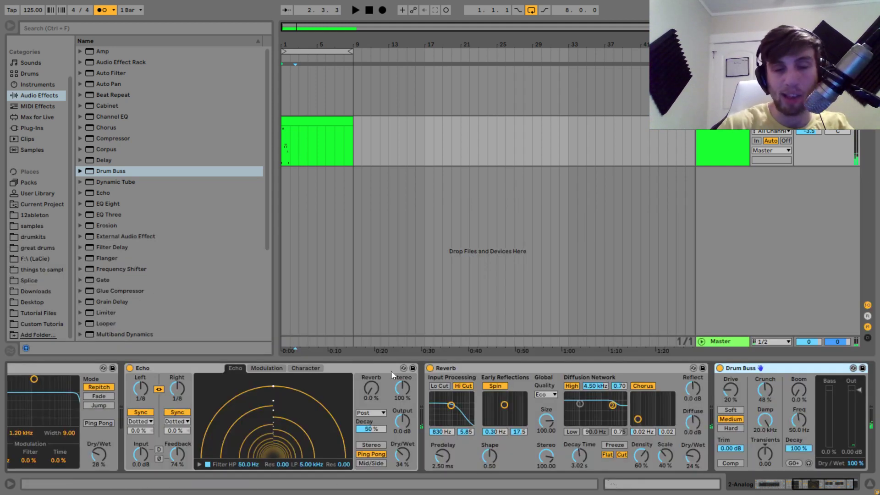
double_click(325, 120)
left_click_drag(191, 392, 140, 413)
key("shift+Down")
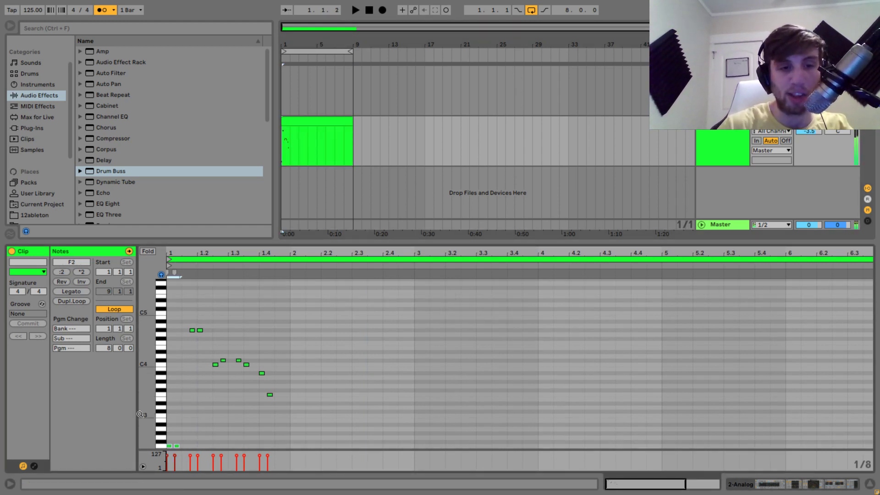
Step: Play the melody several times to hear the wide leap from the low opening notes
key("space")
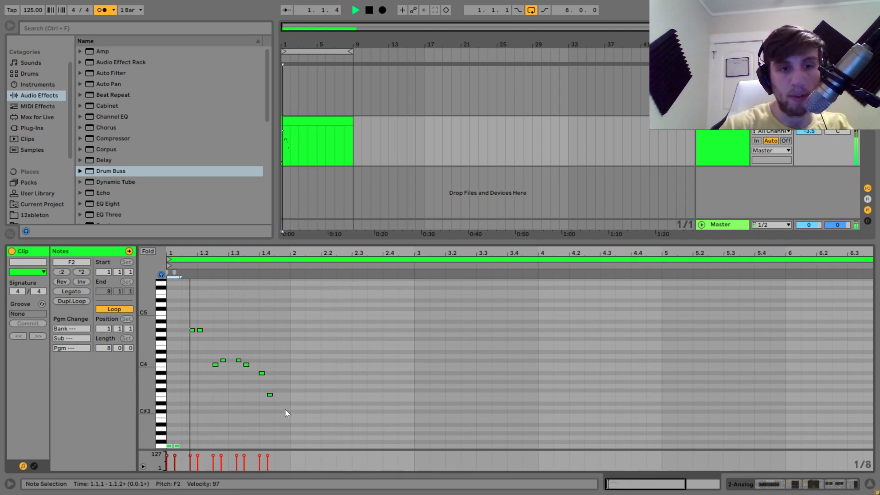
key("space")
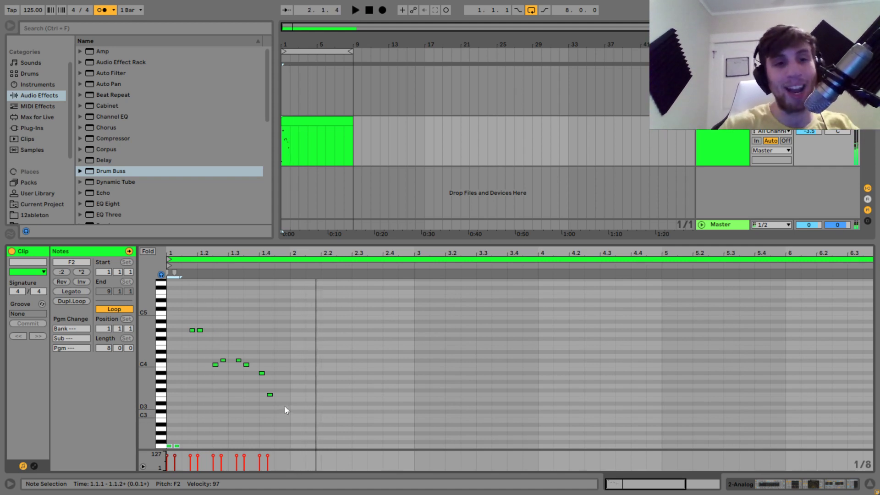
key("space")
key("space")
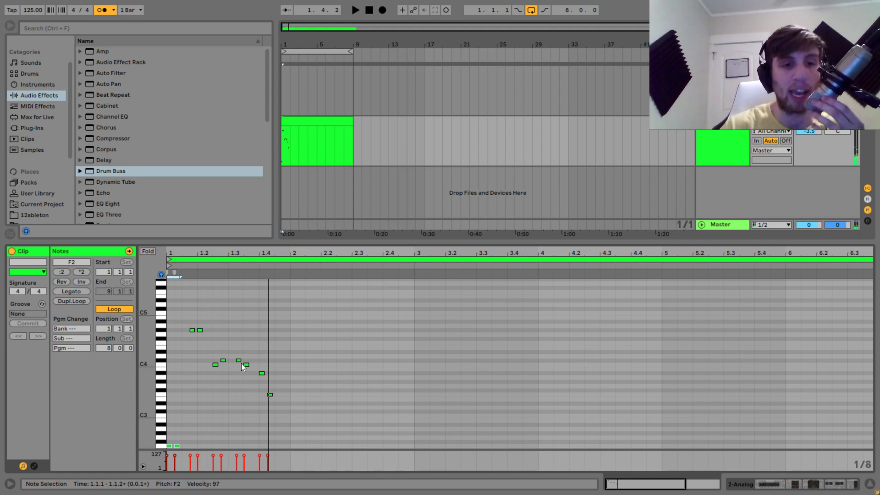
key("space")
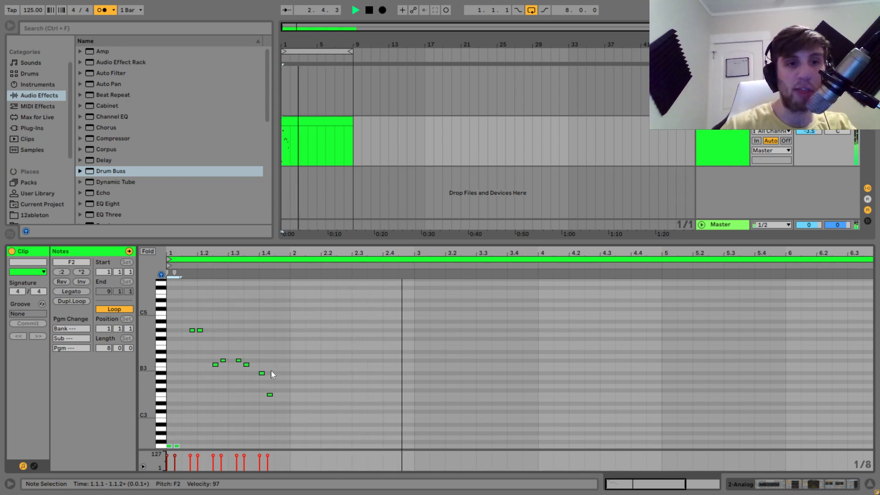
key("space")
key("space")
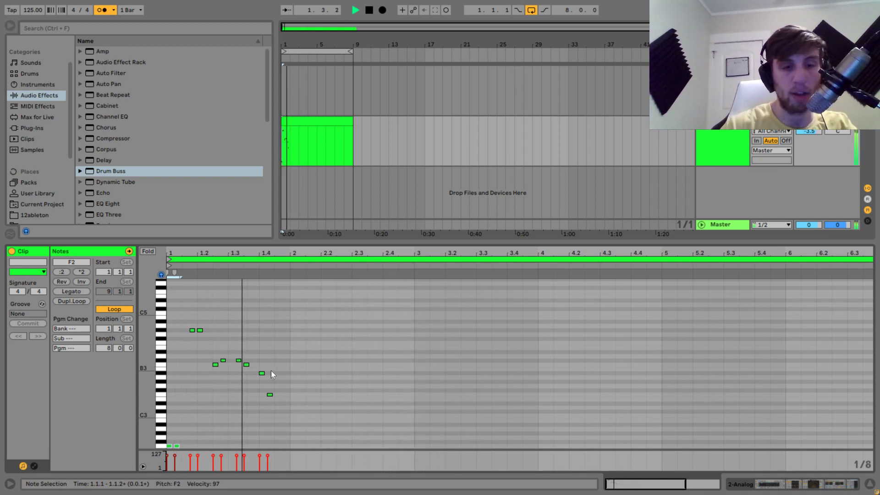
key("space")
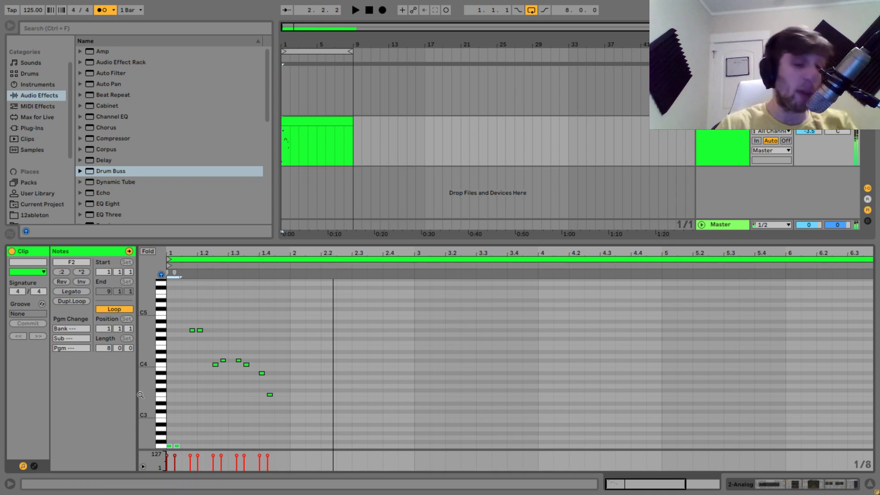
Step: Raise the first note back to F3, lower the G#4 at 1.2.1 to G#3, and listen to the melody
left_click(169, 445)
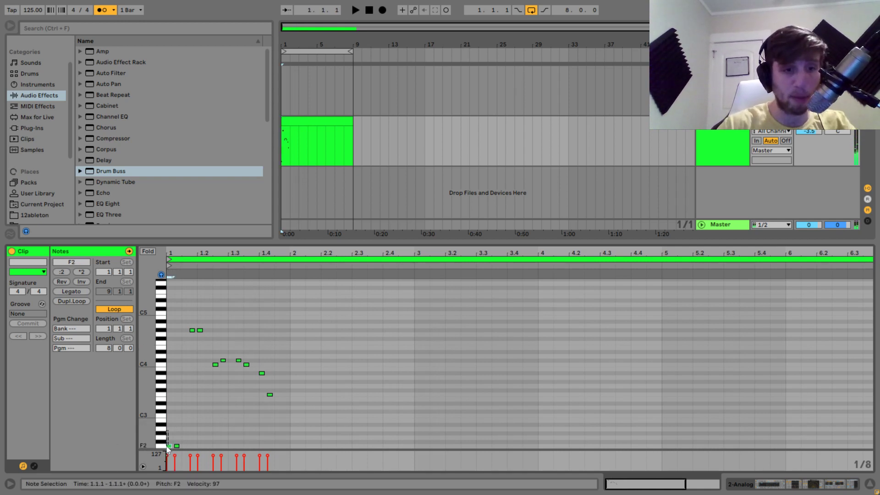
left_click(200, 330)
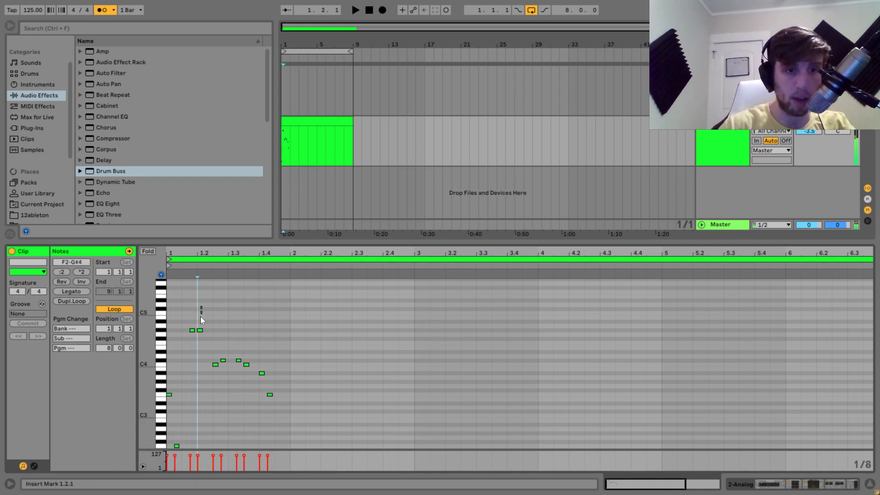
key("shift+Down")
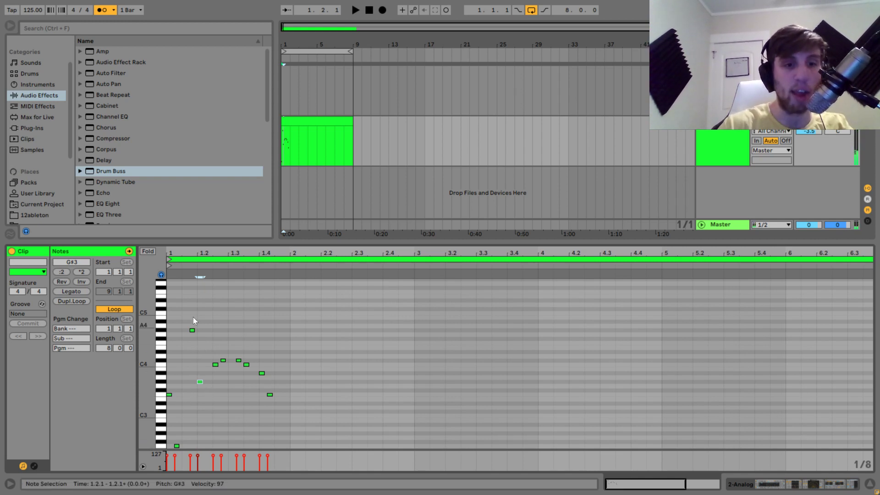
key("space")
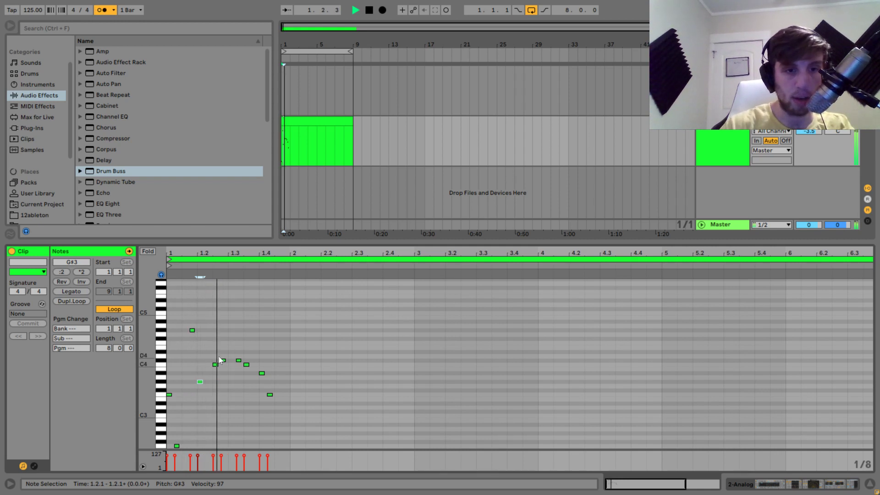
key("space")
Step: Raise the C4 note at 1.2.3 an octave to C5 and listen to the melody
left_click(215, 364)
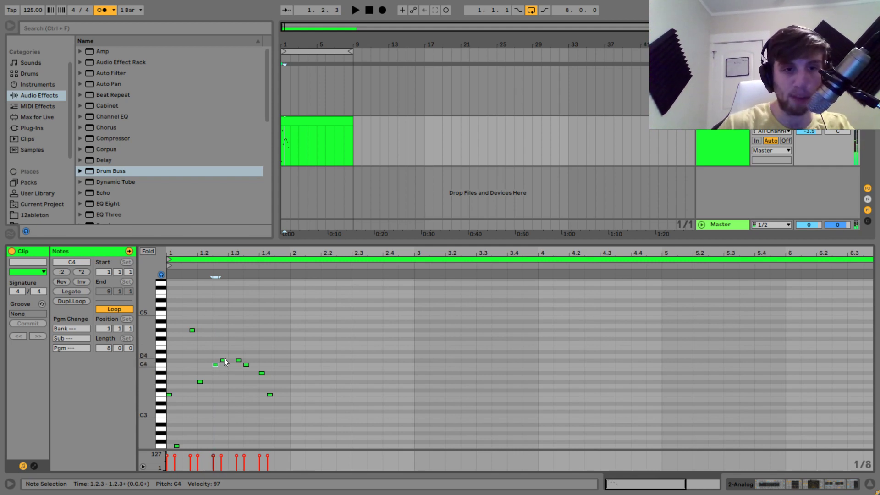
key("shift+Up")
key("space")
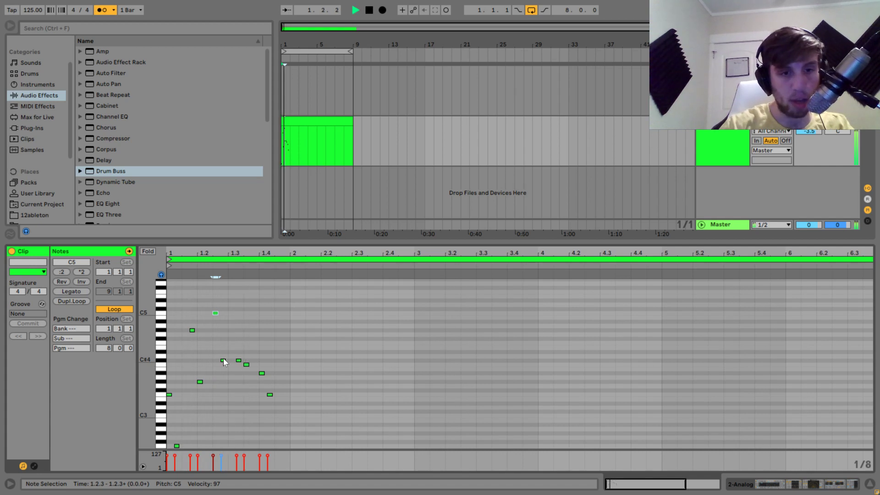
key("space")
Step: Raise the C4 note at 1.3.3 an octave to C5 and play the melody again
left_click(248, 368)
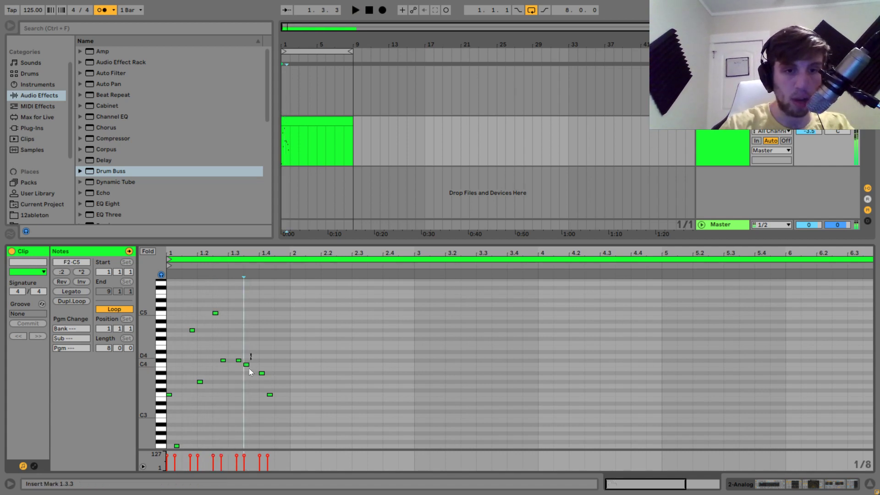
left_click_drag(249, 367, 246, 380)
key("shift+Up")
key("space")
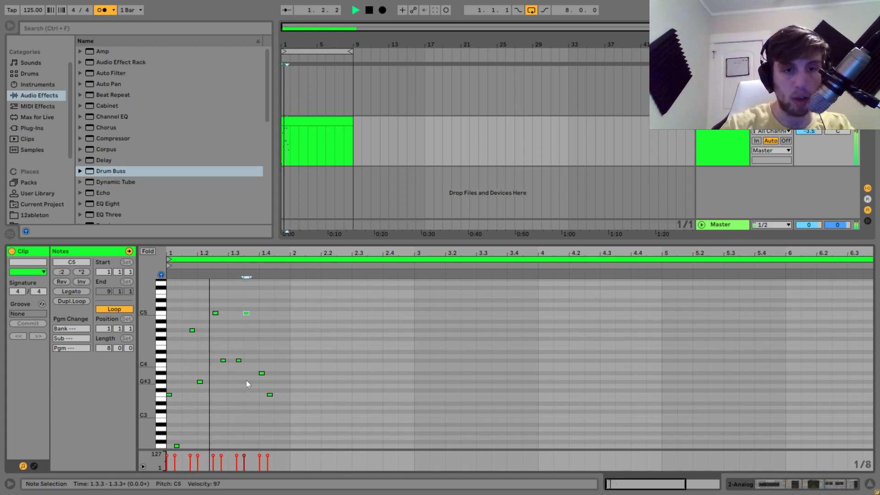
key("space")
key("space")
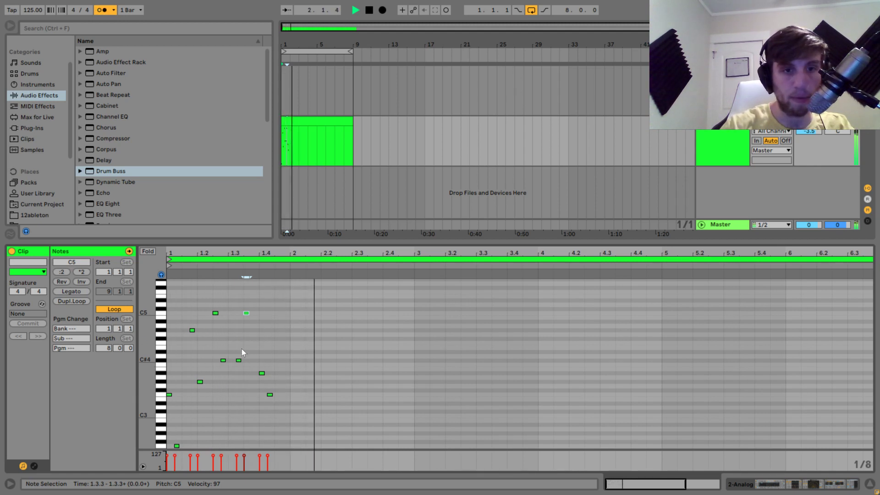
Step: Raise the C#4 note at 1.3.2 two octaves to C#6 and listen to the leap
left_click_drag(241, 348, 243, 388)
key("space")
key("shift+Up")
key("shift+Up")
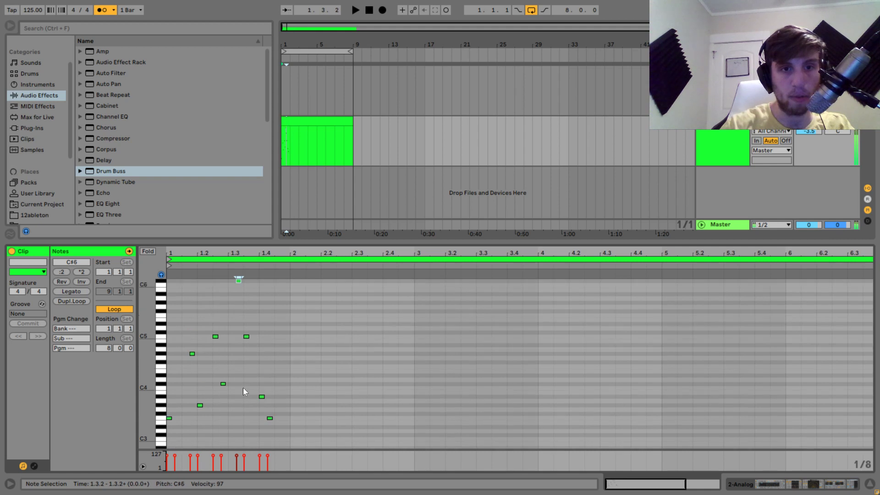
key("space")
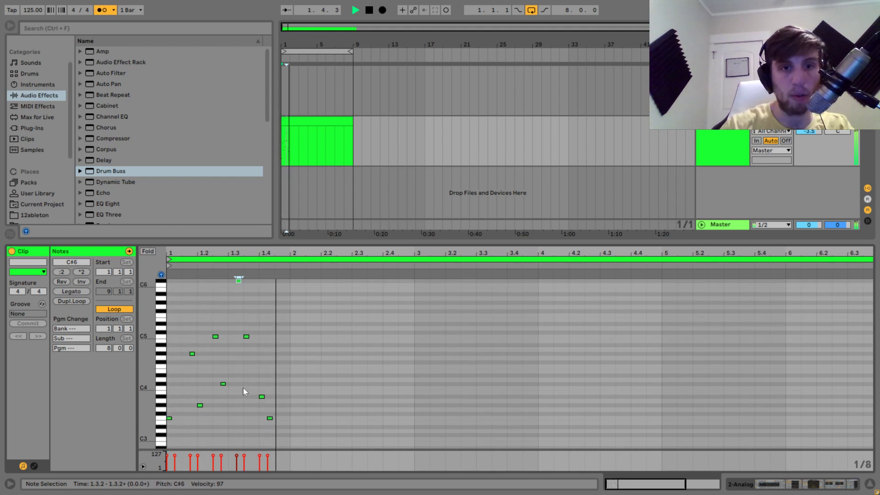
Step: Raise the A#3 note at 1.4.1 an octave to A#4 and play the full melody
left_click(261, 396)
key("space")
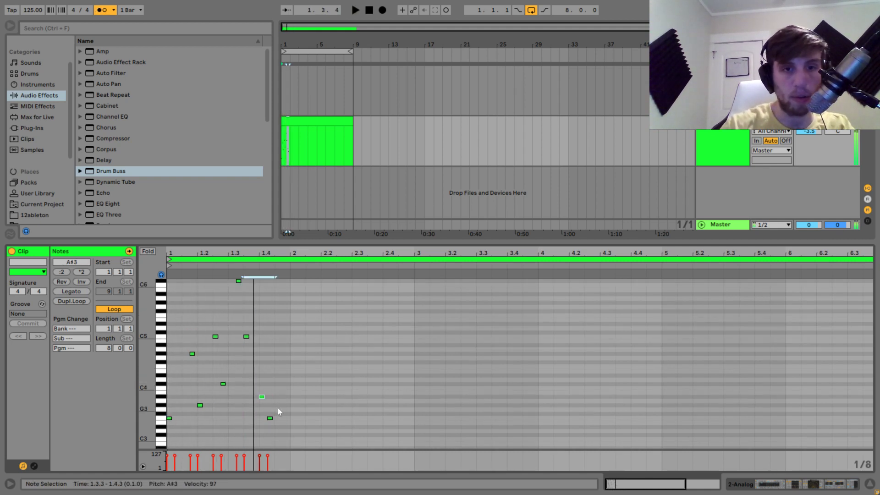
key("shift+Up")
key("space")
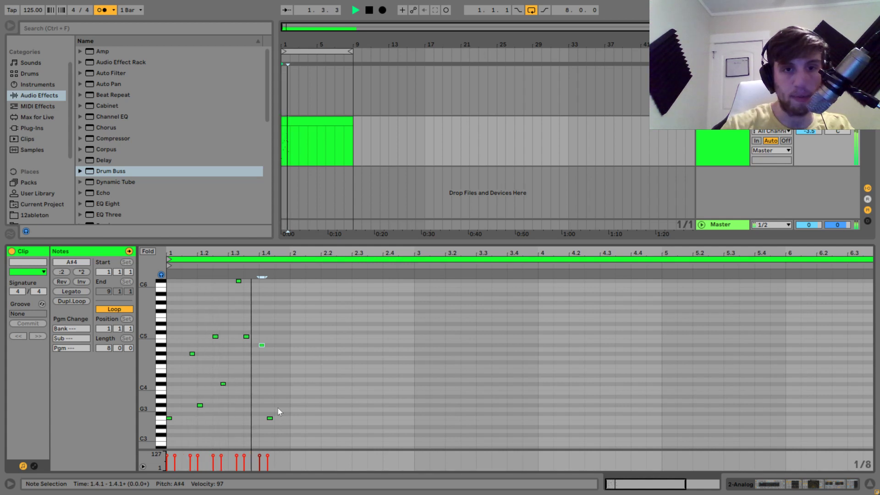
key("space")
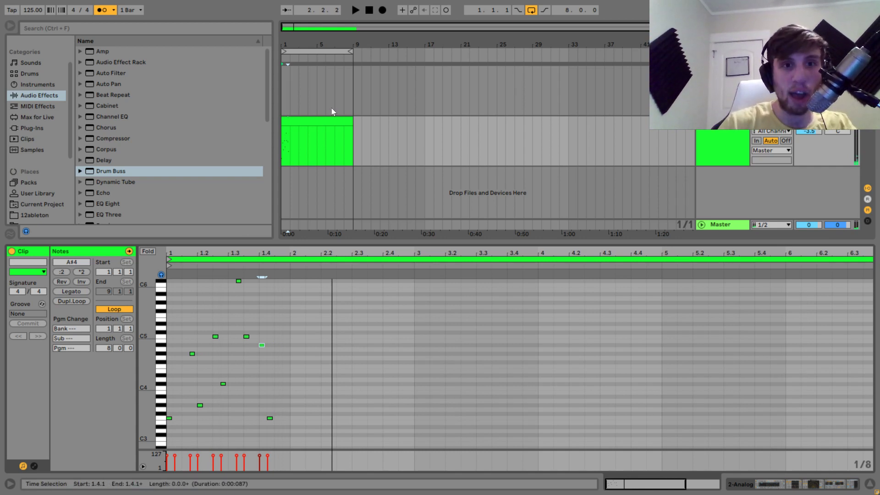
Step: Shorten the melody clip in the arrangement to two bars and duplicate it directly after itself
left_click_drag(351, 120, 290, 124)
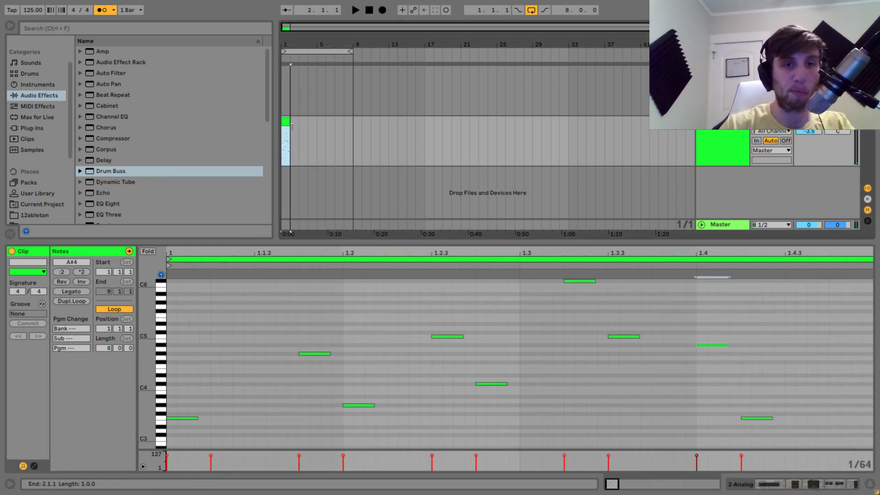
left_click(295, 125)
left_click_drag(291, 123, 298, 123)
key("ctrl+d")
Step: In the first clip, raise the F2 note at 1.1.2 to F3 and the G#3 note at 1.2.1 to G#4
left_click(290, 122)
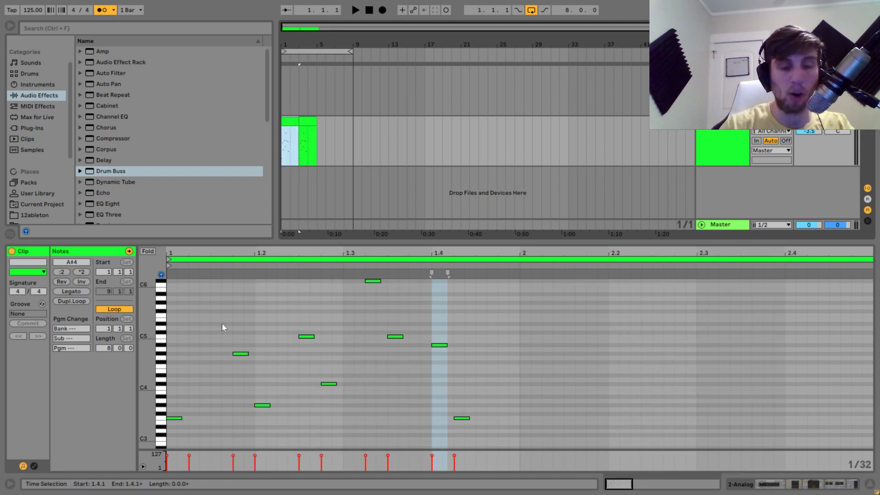
left_click_drag(148, 349, 123, 349)
left_click_drag(212, 349, 184, 404)
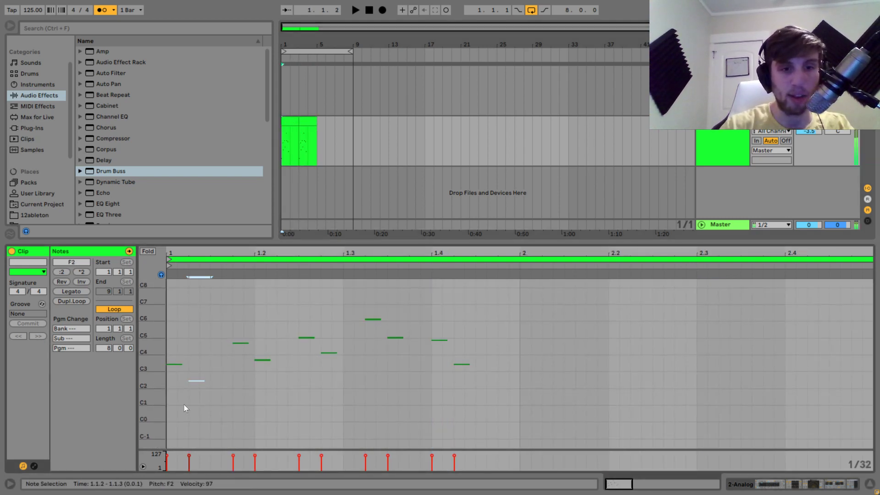
key("shift+Up")
left_click(262, 360)
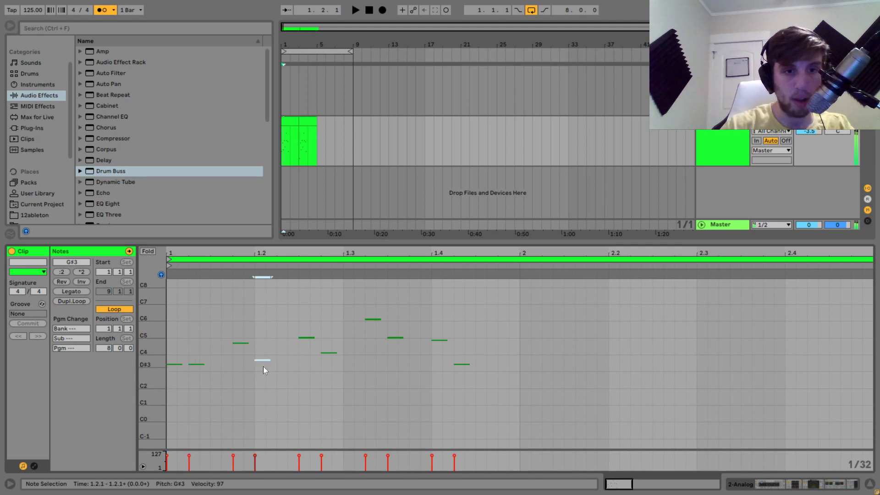
key("shift+Up")
Step: Lower the C5 note at 1.2.3 one octave to C4 and the C#6 note at 1.3.2 two octaves to C#4
left_click(305, 338)
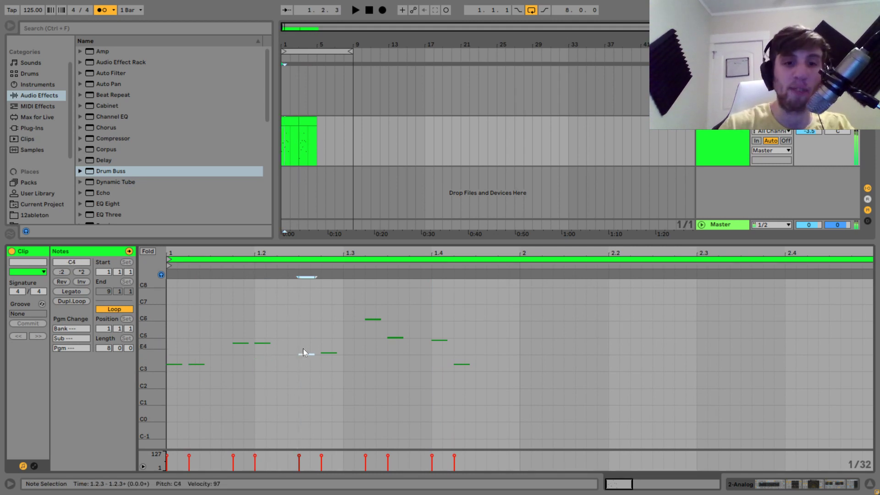
left_click(373, 319)
key("shift+Down")
key("shift+Down")
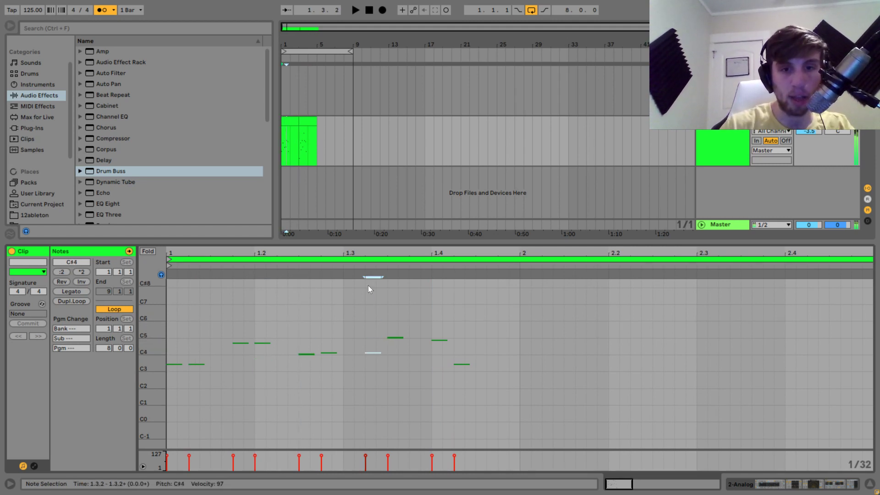
Step: Play the arrangement from 1.4.1 and compare the simplified first clip's notes with the leaping notes of the second clip
left_click_drag(409, 328, 437, 360)
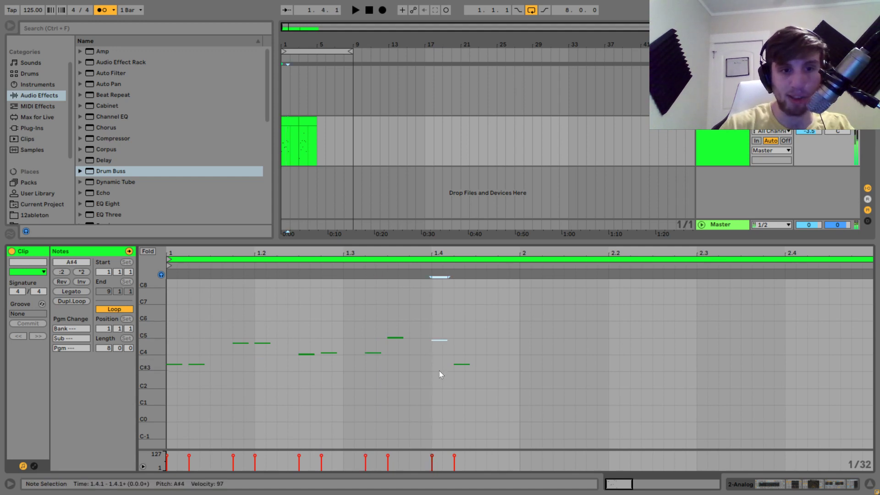
key("space")
left_click(433, 374)
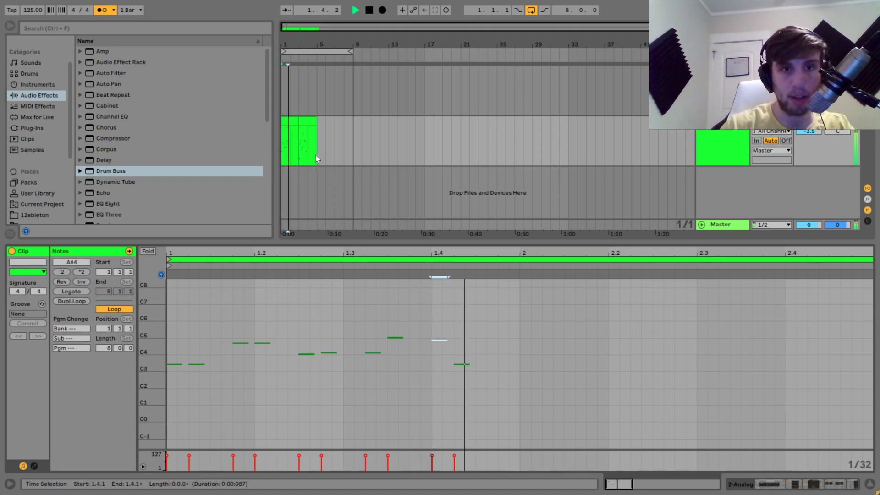
left_click(308, 122)
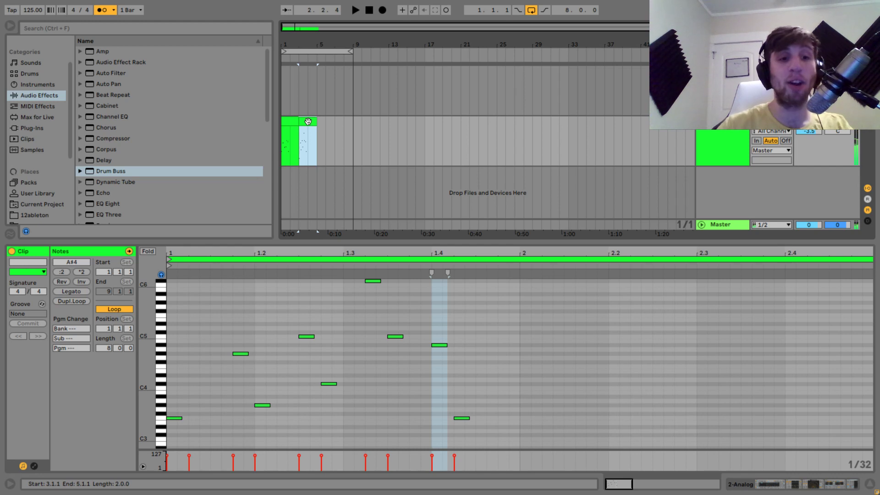
left_click_drag(149, 380, 146, 371)
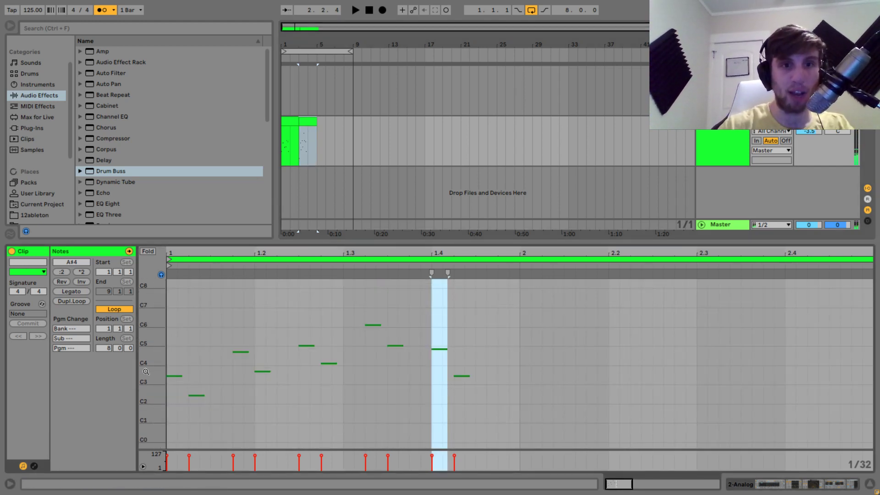
right_click(286, 122)
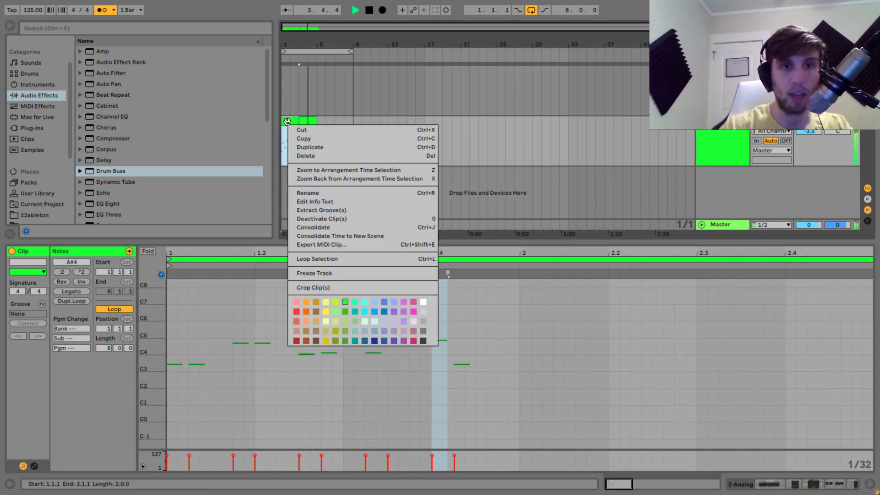
left_click(287, 122)
key("space")
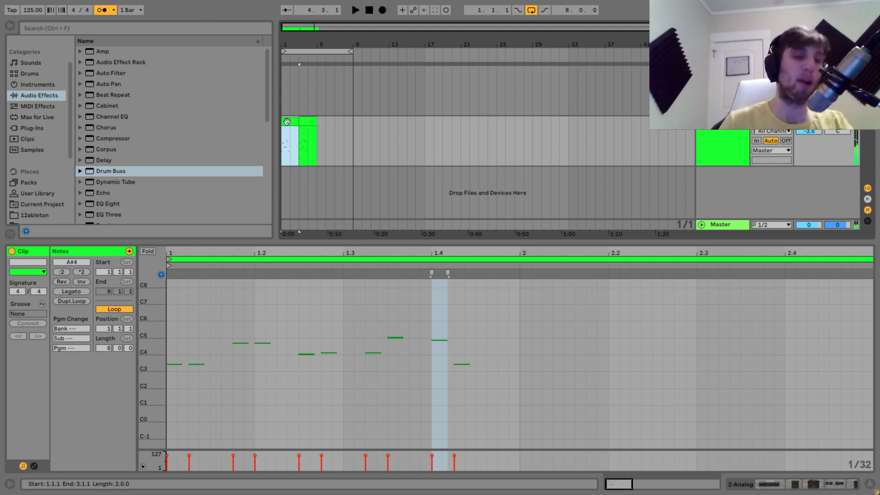
Step: Play both clips from the start and adjust the Filter 1 frequency of the Analog instrument by ear
key("space")
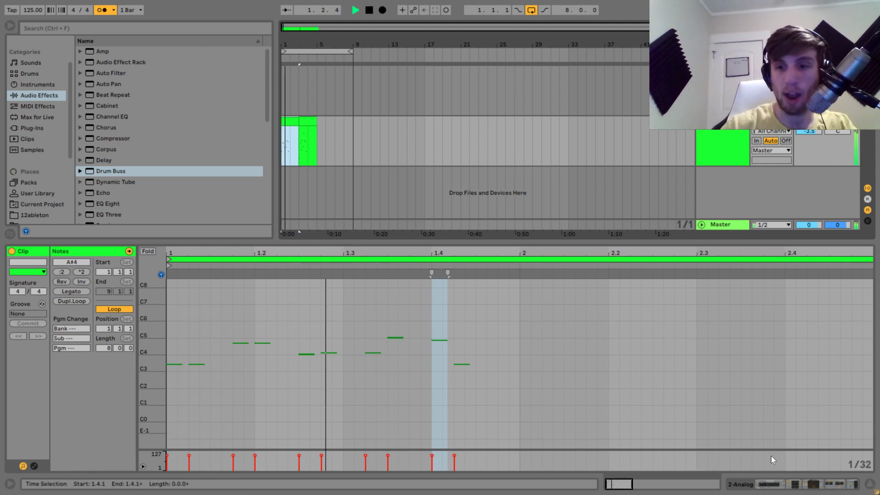
key("shift+Tab")
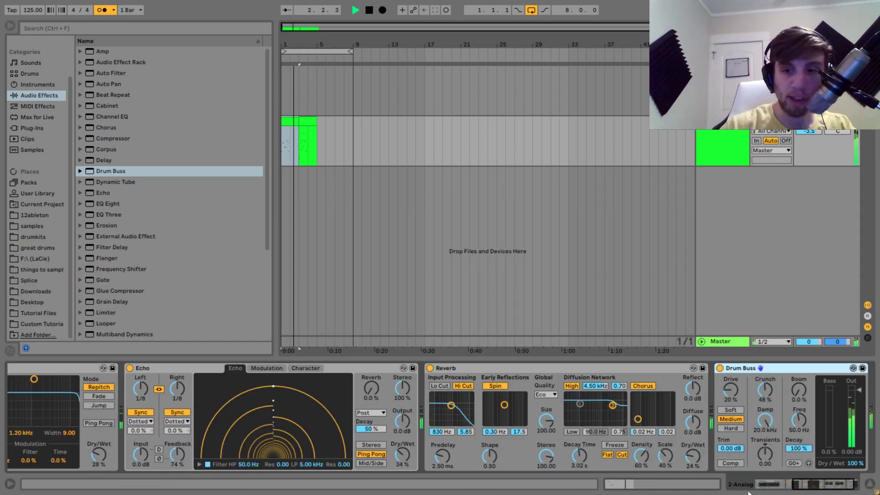
scroll(558, 464, "up", 5)
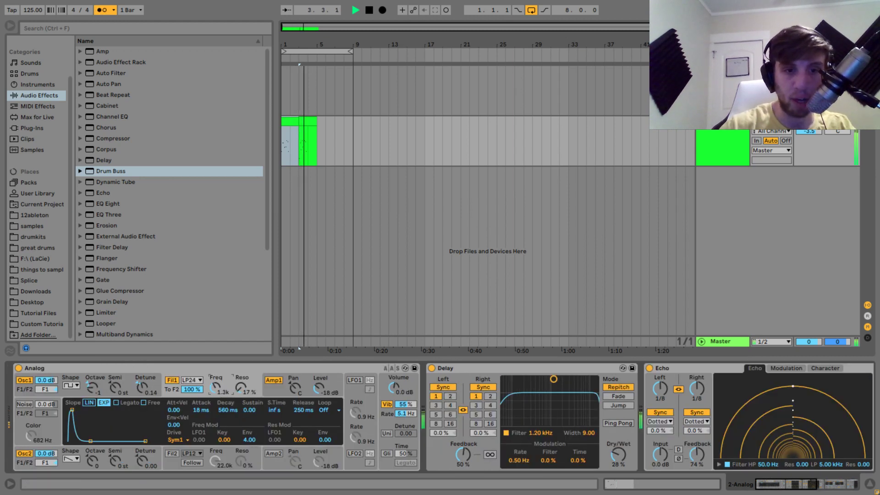
key("space")
key("space")
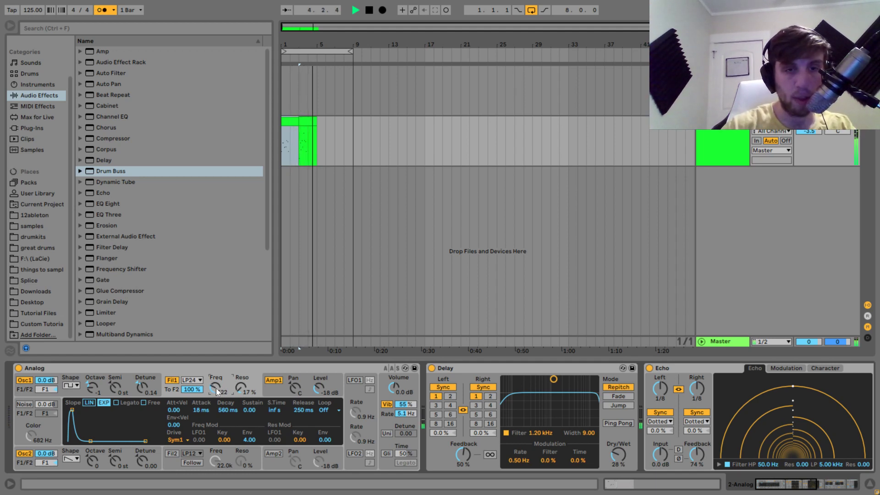
key("space")
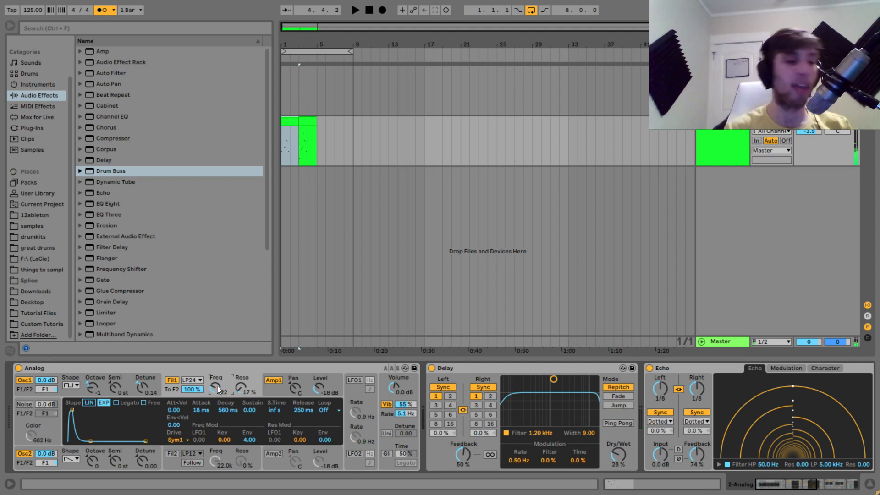
left_click_drag(217, 385, 217, 381)
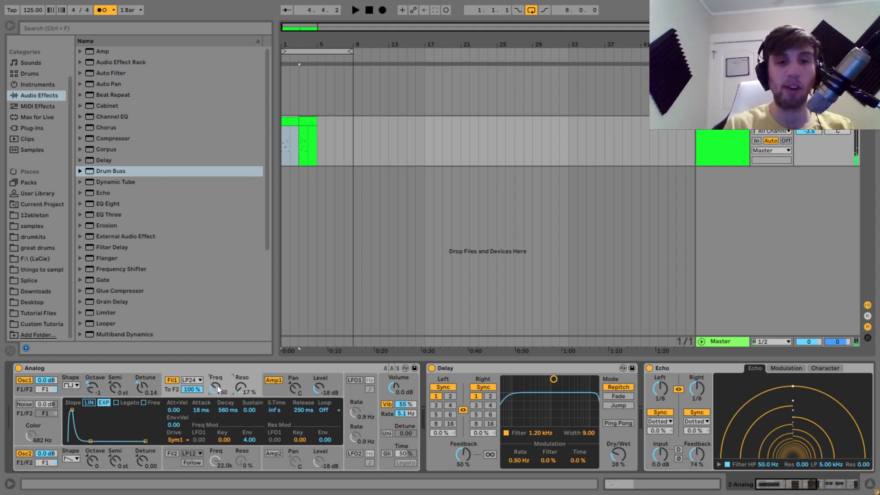
Step: Reopen the first clip's notes, select the C4 and C#4 pair at 1.2.3 and listen from there
double_click(294, 116)
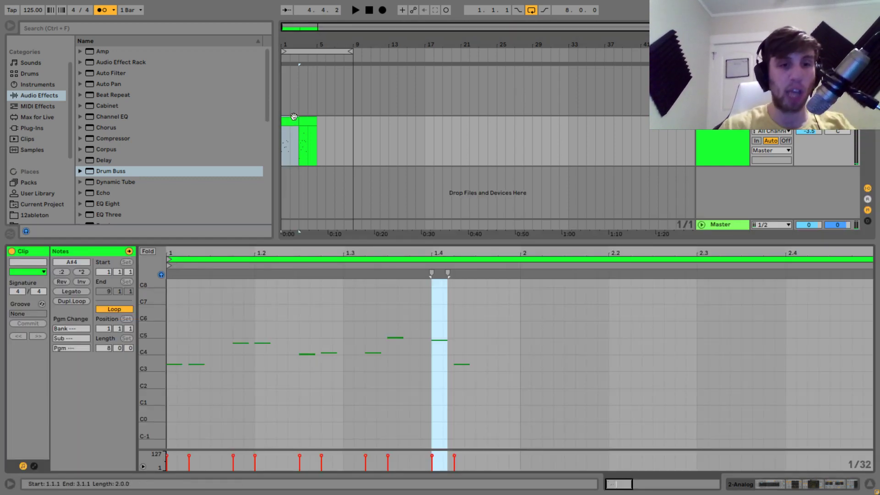
mouse_move(149, 352)
left_mouse_down()
mouse_move(181, 352)
mouse_move(149, 352)
left_mouse_up()
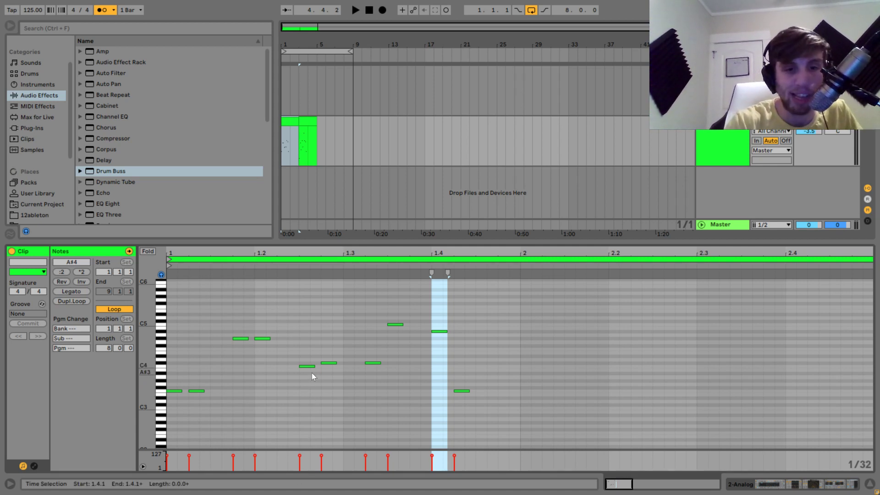
left_click_drag(306, 373, 324, 347)
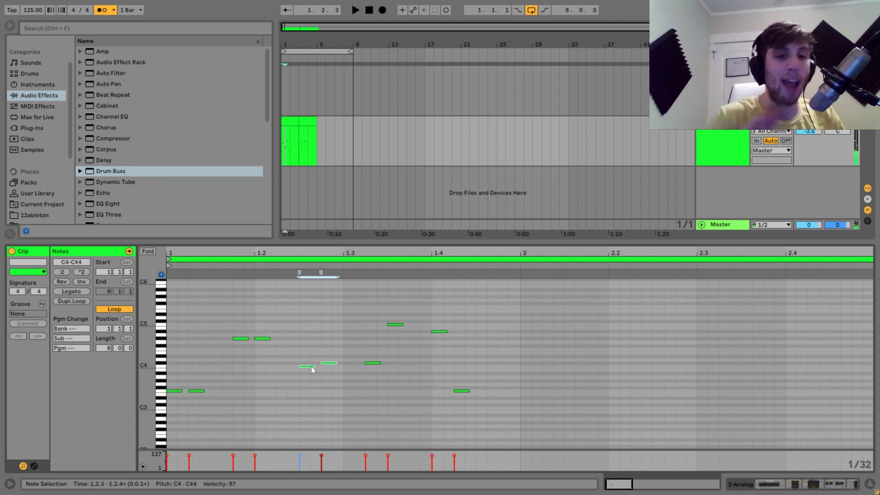
key("space")
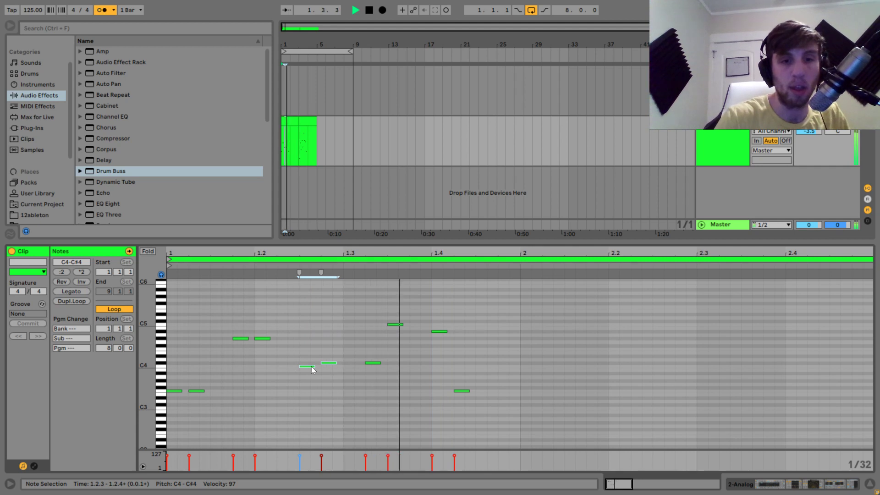
key("space")
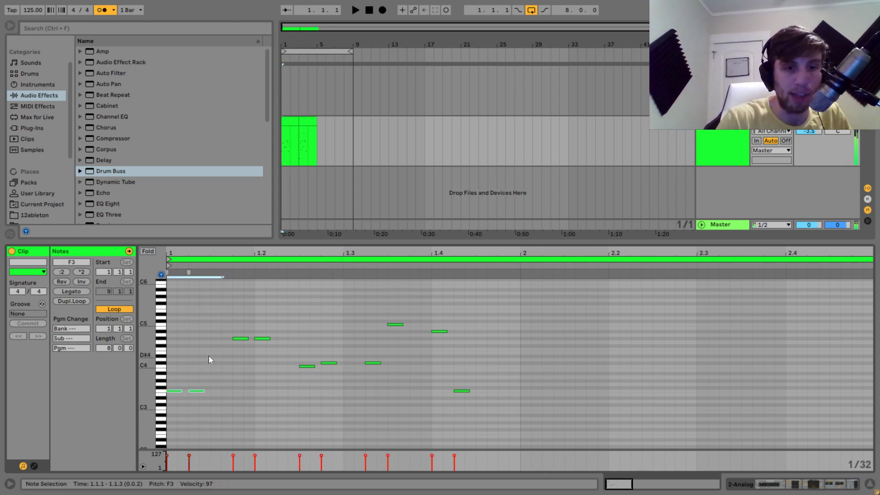
Step: Reselect the C4 and C#4 pair at 1.2.3, replay the melody from it several times and exit full-screen view
left_click_drag(214, 360, 322, 392)
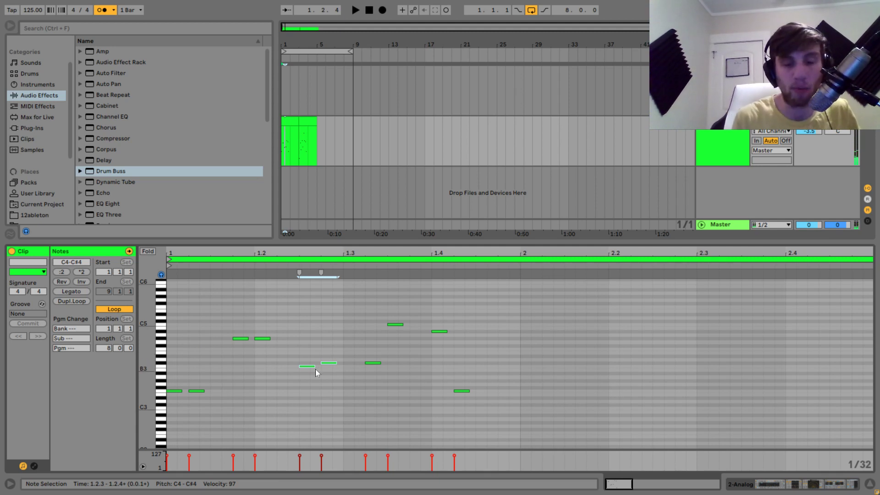
key("space")
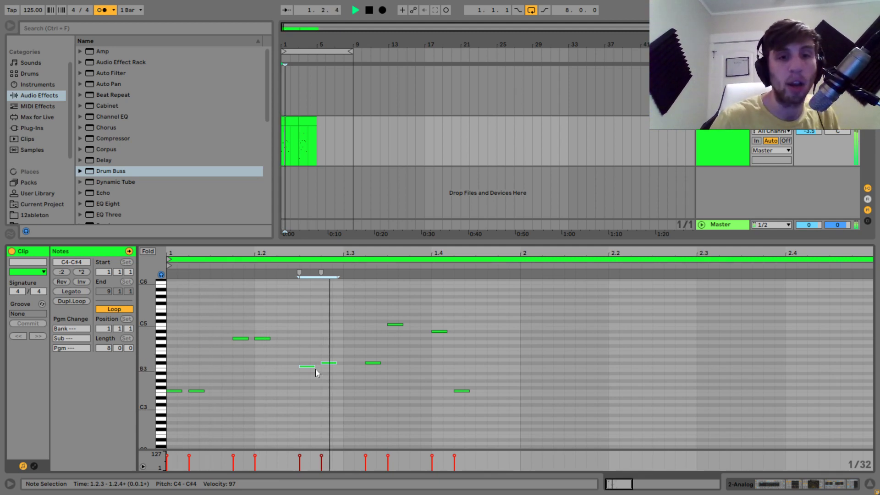
key("space")
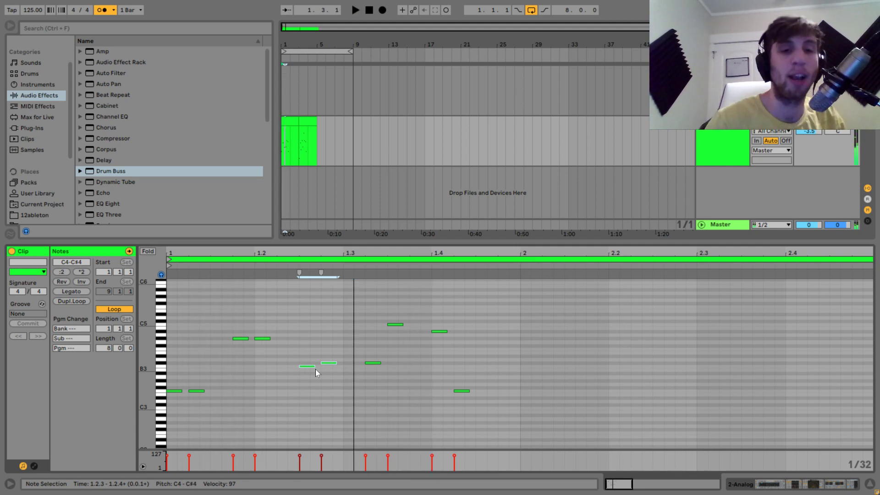
key("space")
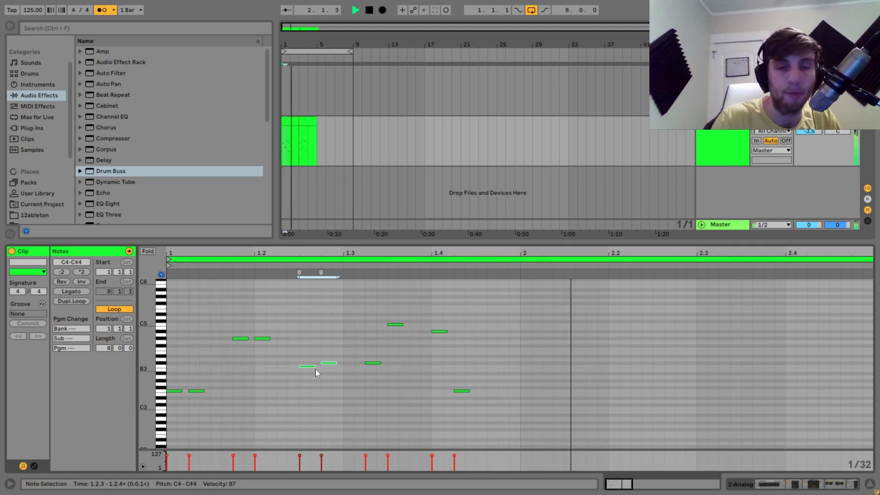
key("space")
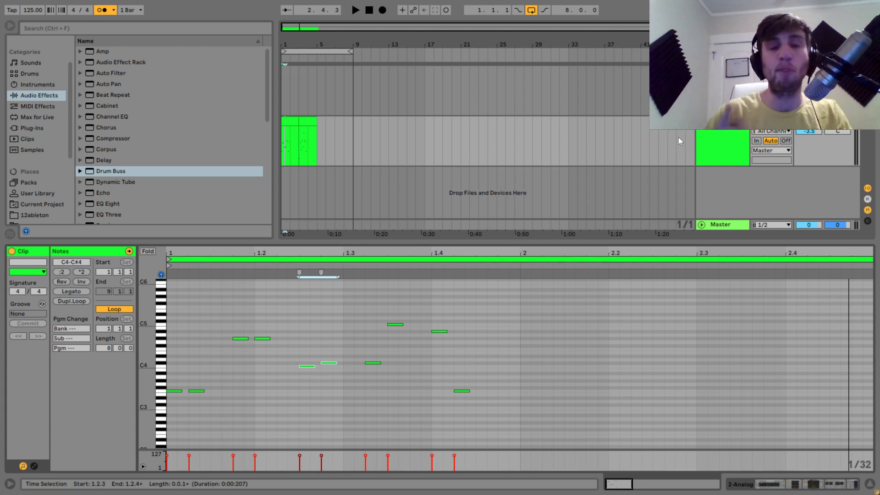
key("F11")
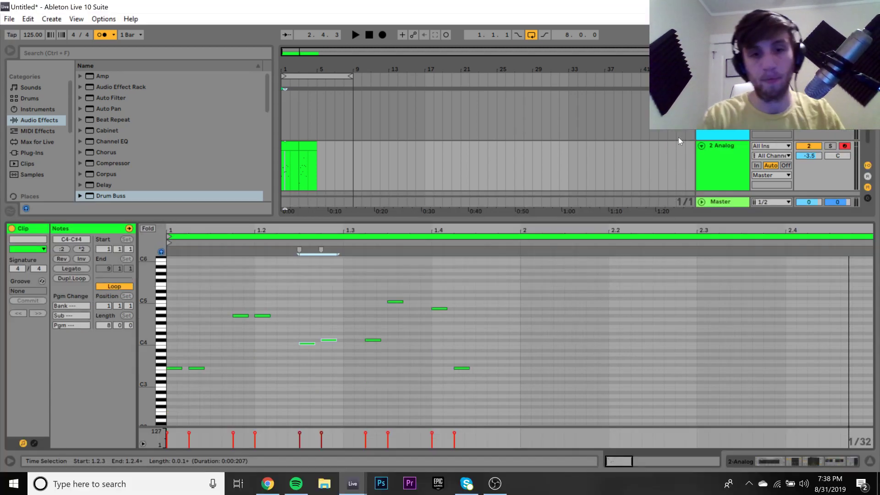